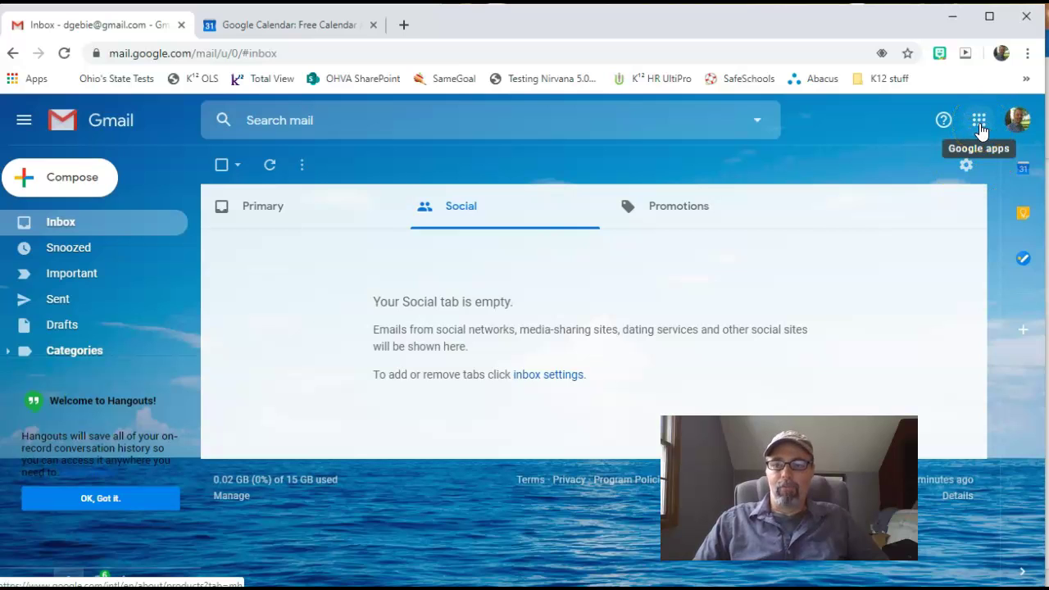
Switch from Gmail to Google Calendar and display the OHVA CLASSES calendar in the week view.
left_click(980, 123)
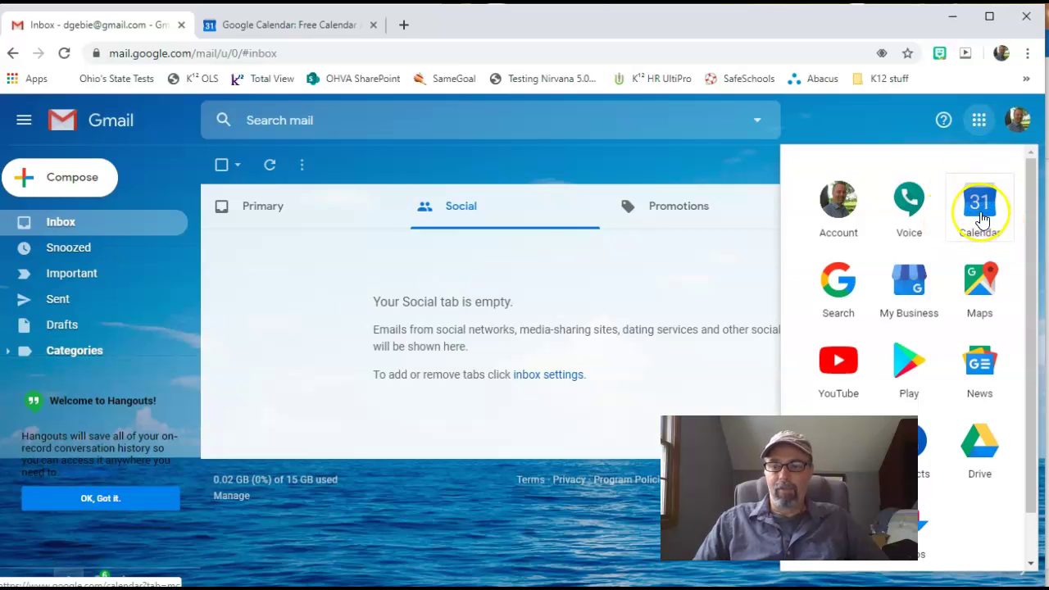
left_click(981, 210)
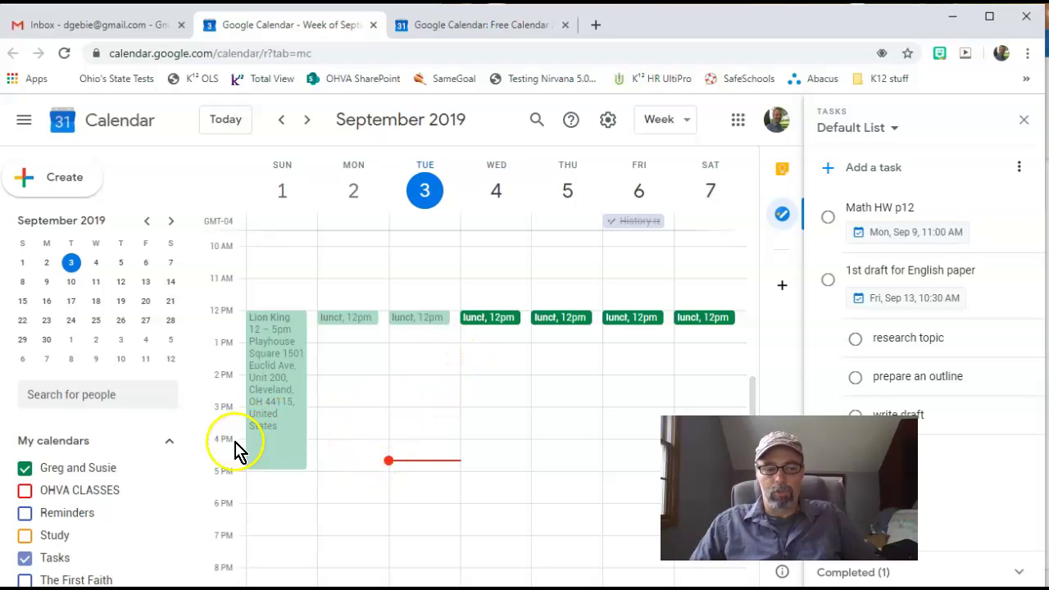
left_click(25, 495)
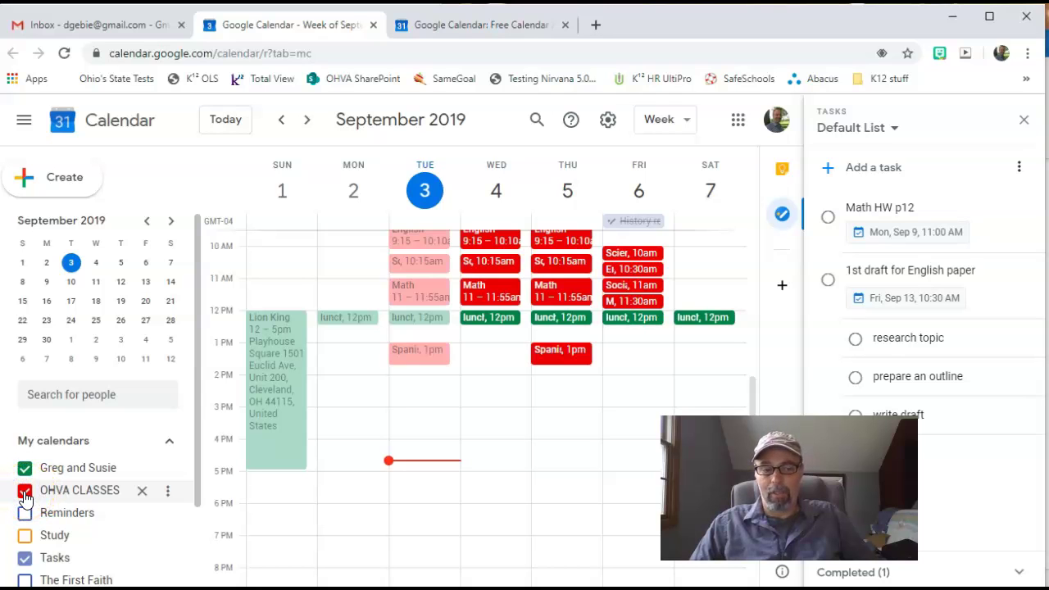
scroll(545, 498, "up", 2)
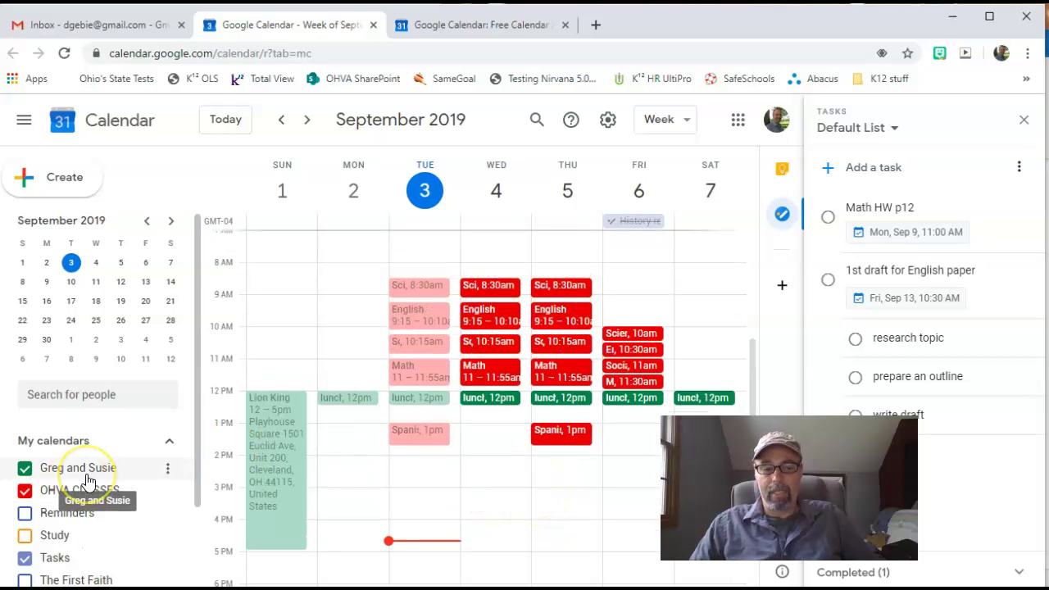
Create a new calendar named Dummy and return to the week view.
scroll(88, 482, "down", 2)
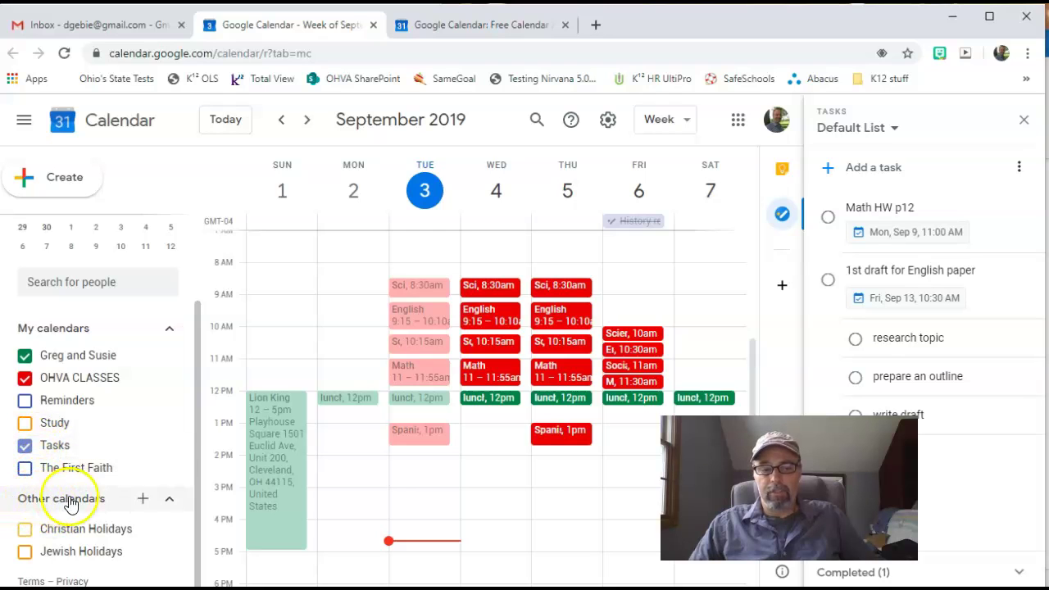
left_click(143, 501)
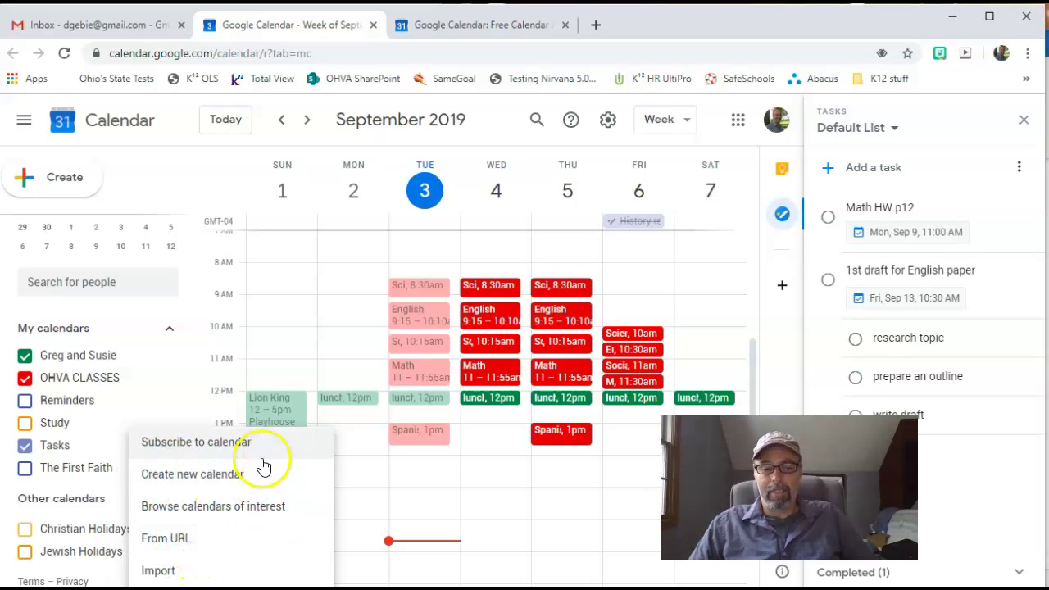
left_click(193, 474)
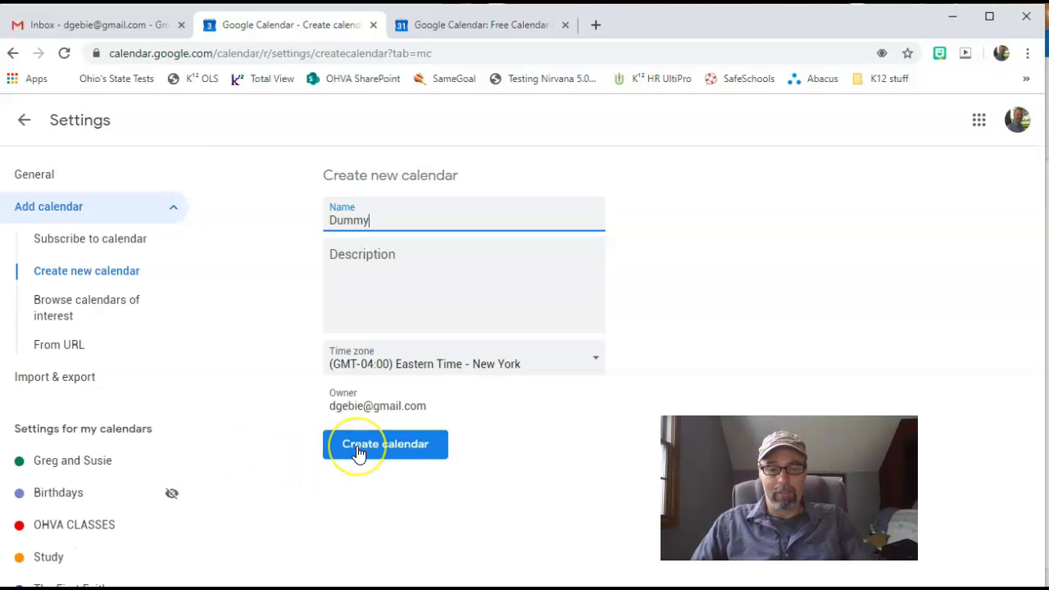
left_click(358, 454)
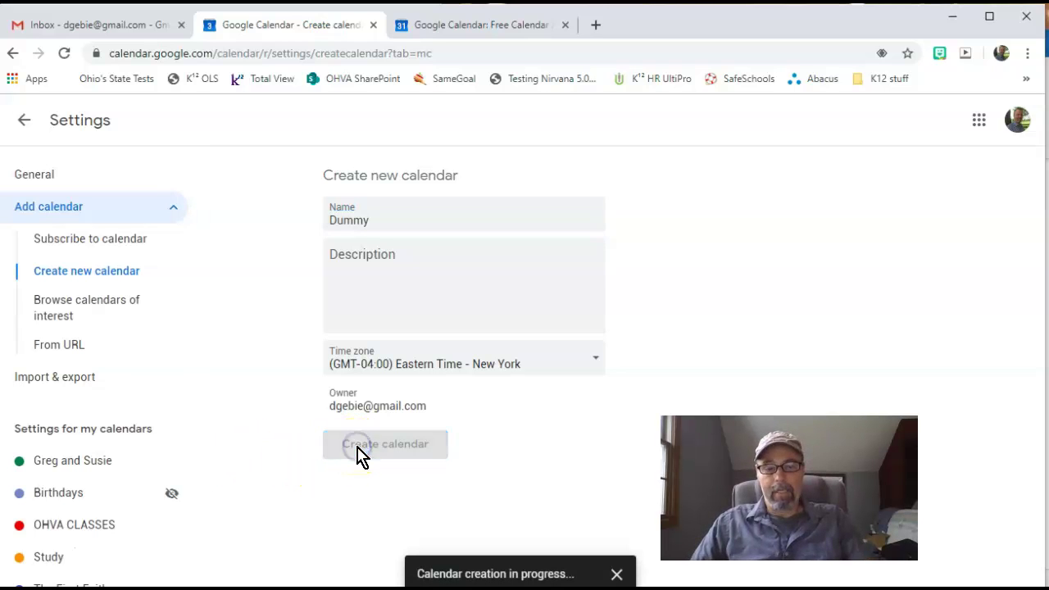
left_click(21, 122)
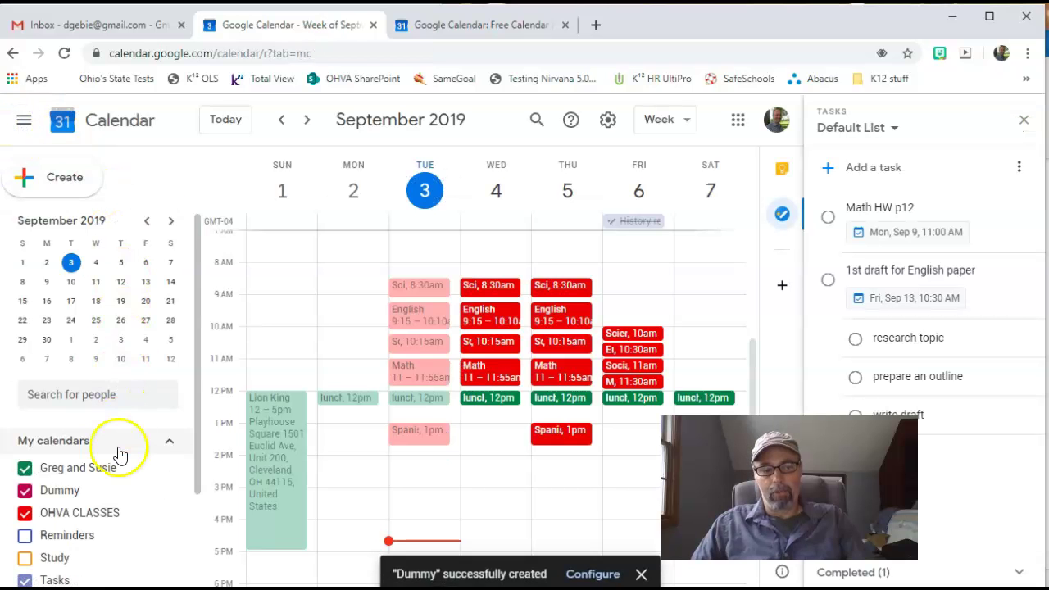
Turn off the display of the Dummy calendar and permanently delete it through its settings.
scroll(94, 441, "down", 1)
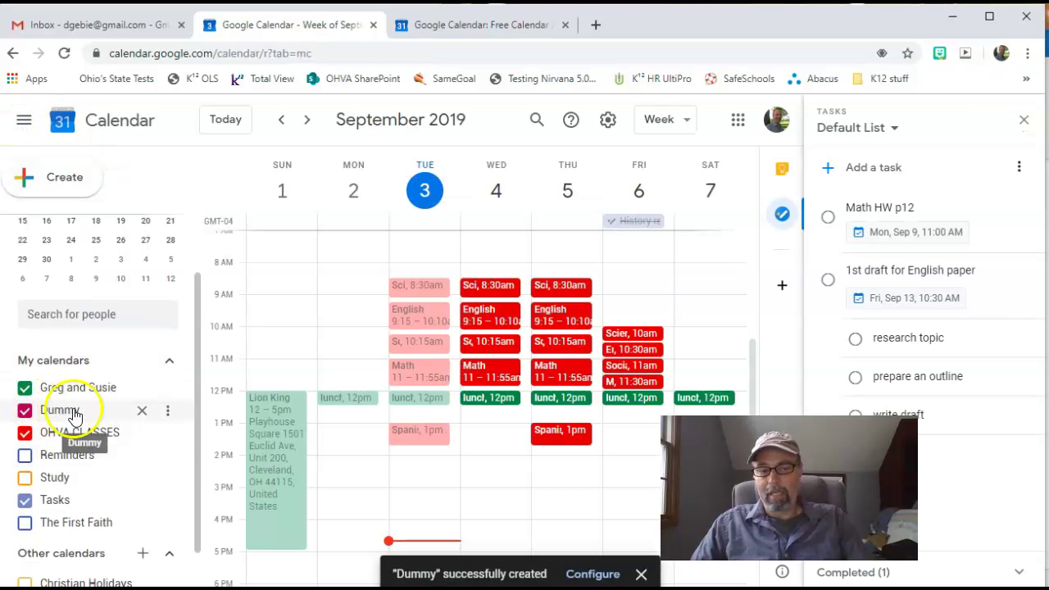
left_click(25, 412)
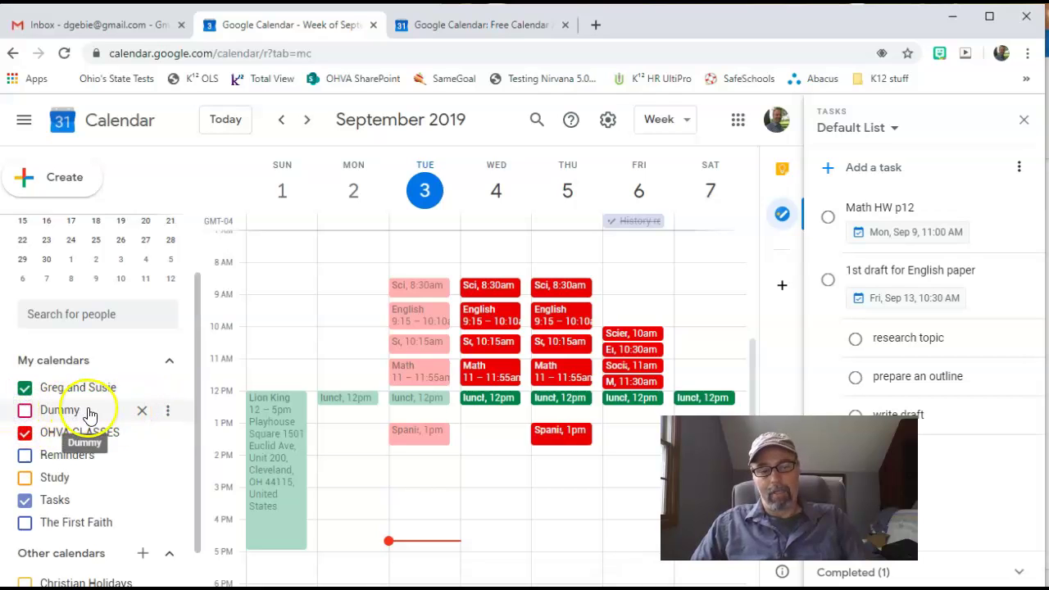
left_click(166, 412)
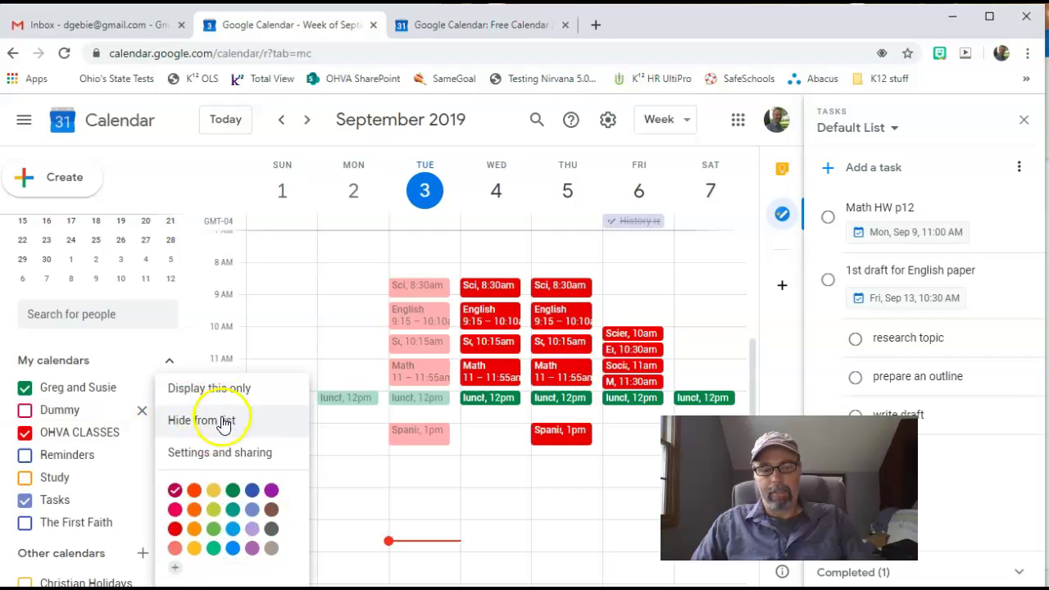
left_click(219, 456)
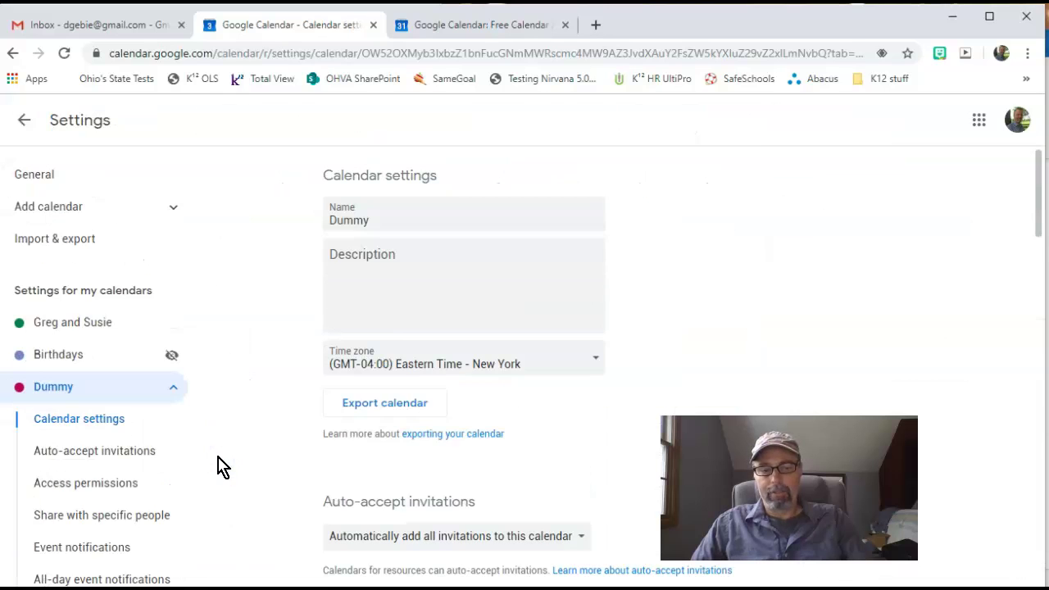
scroll(99, 498, "down", 4)
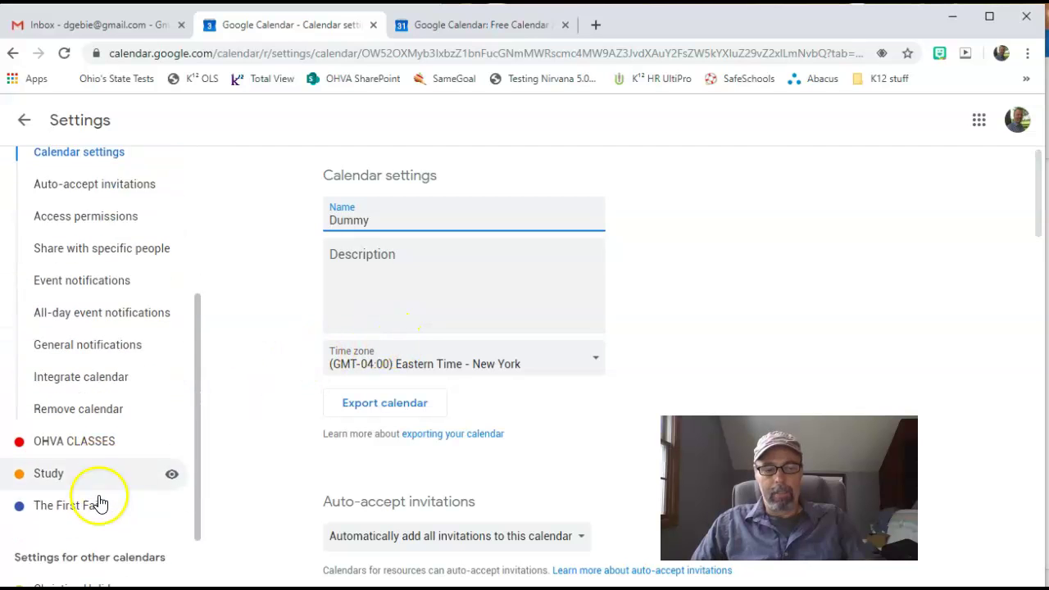
left_click(77, 354)
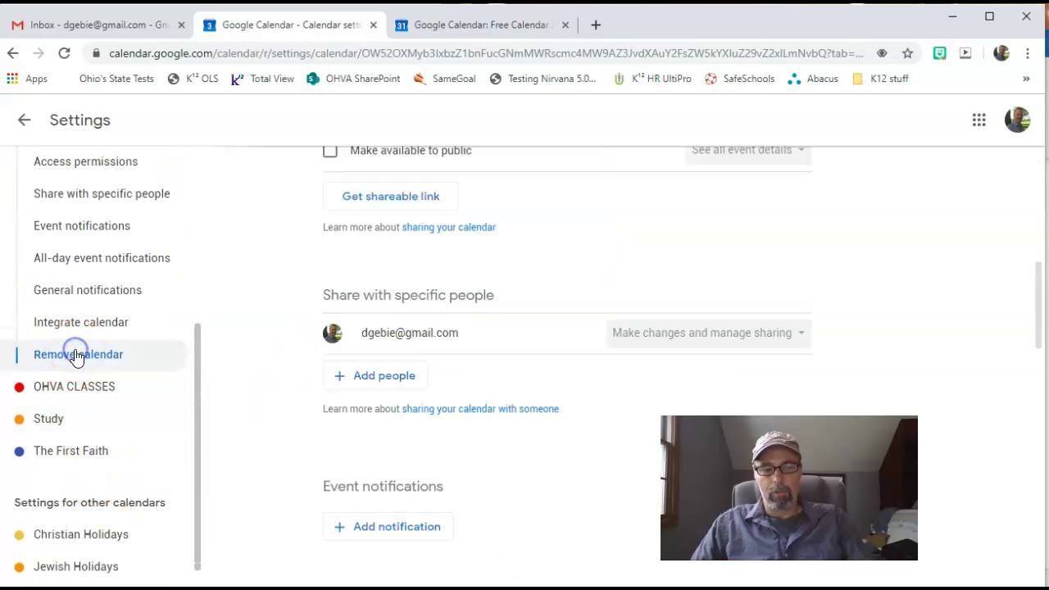
left_click(361, 538)
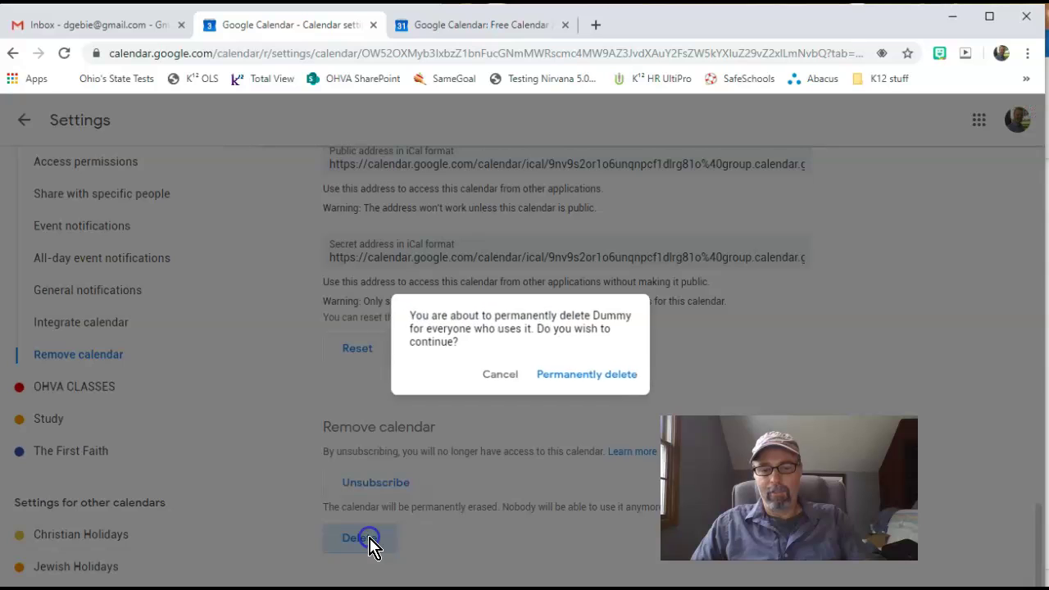
left_click(564, 376)
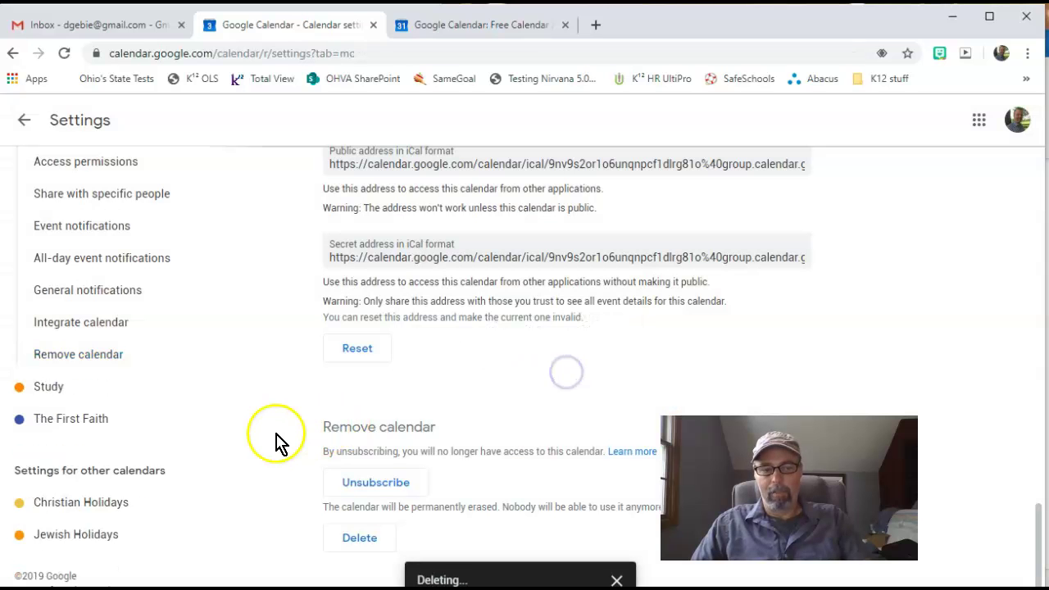
left_click(30, 125)
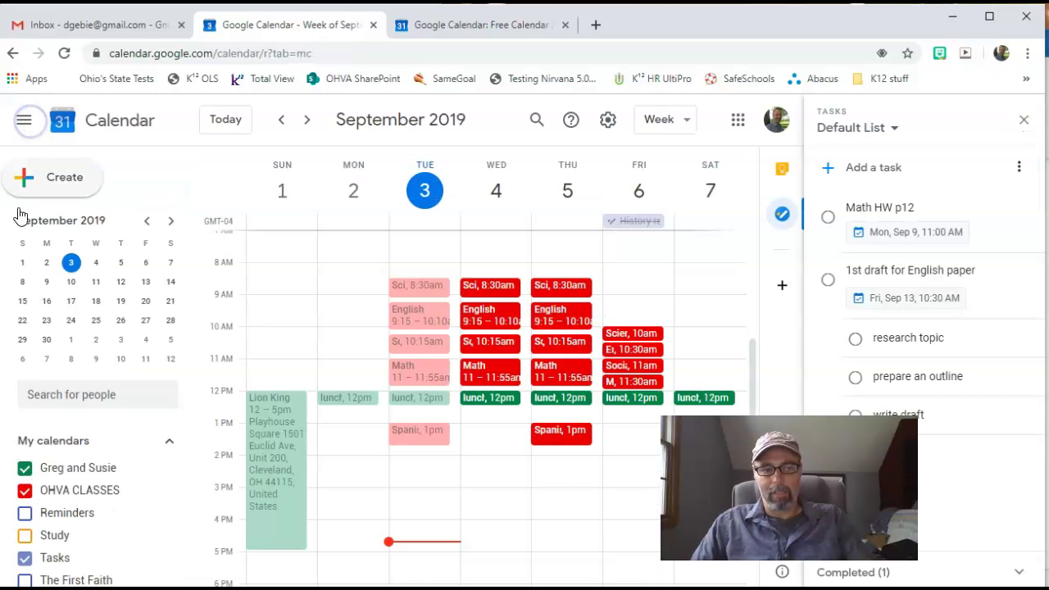
Create an event titled Art on Monday, Sep 2, 2019, from 2:00pm to 2:40pm.
scroll(94, 422, "down", 2)
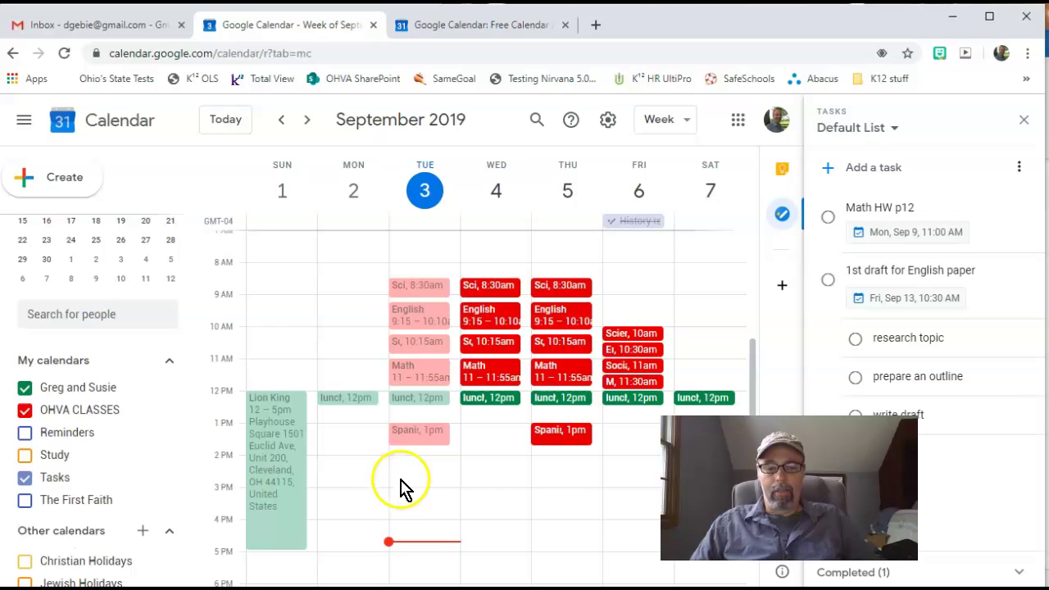
left_click(346, 468)
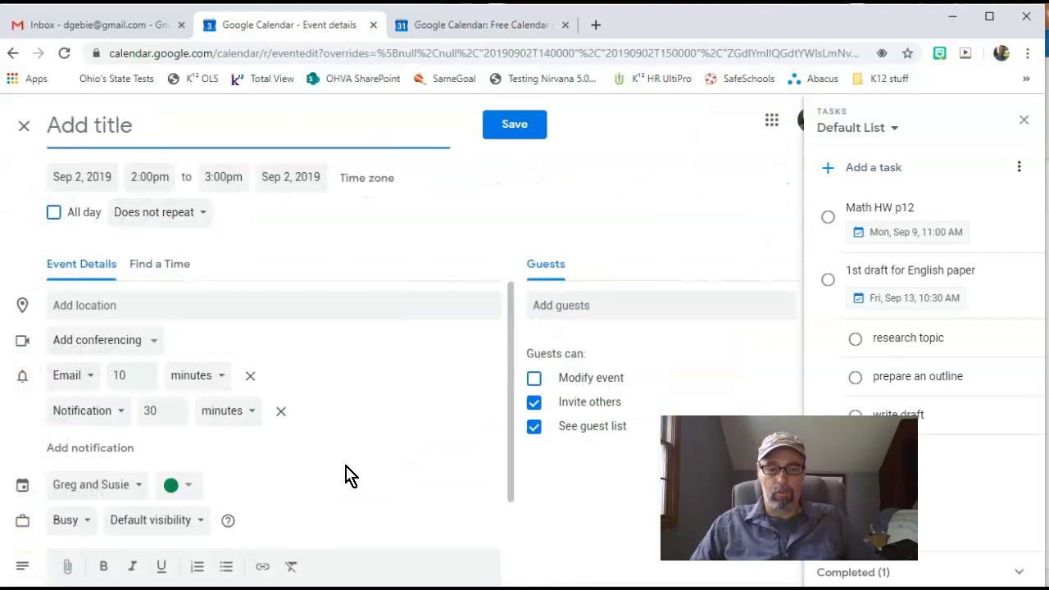
left_click(223, 176)
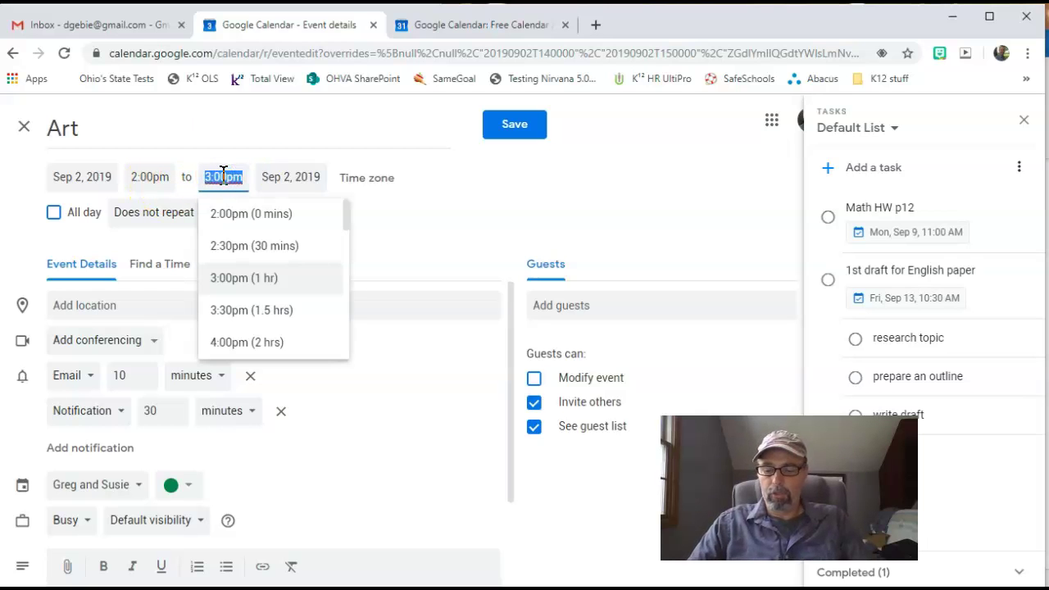
type("2:45")
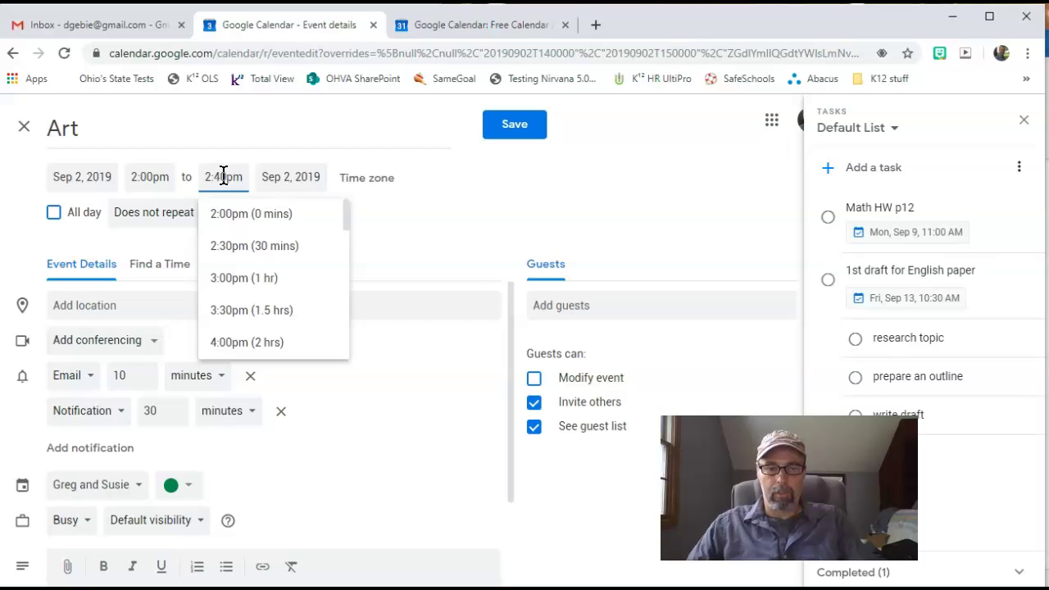
key("Tab")
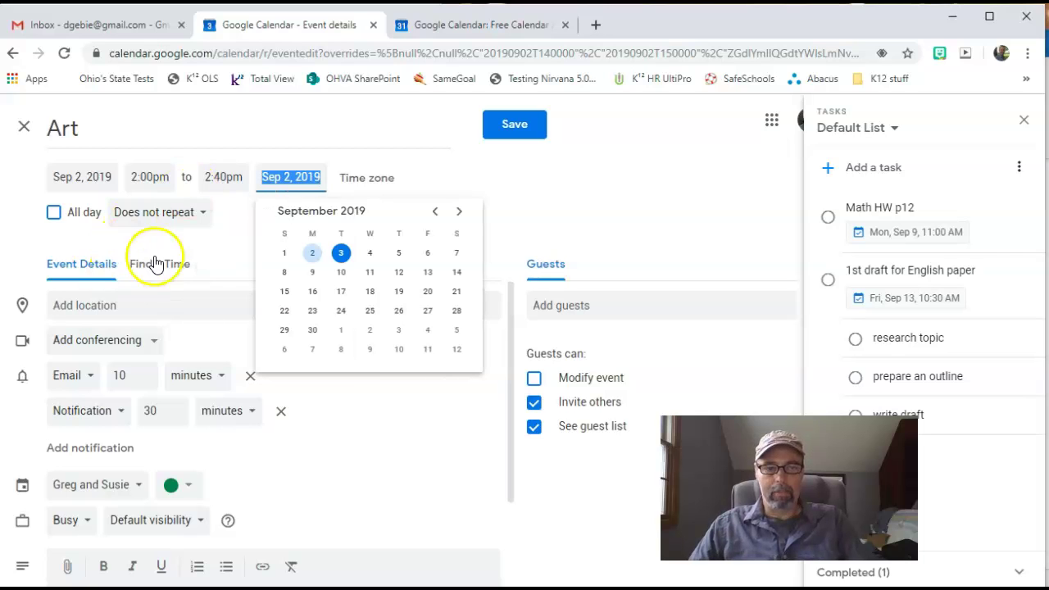
Give the Art event a custom recurrence every 1 week on Monday, Wednesday and Friday.
left_click(205, 218)
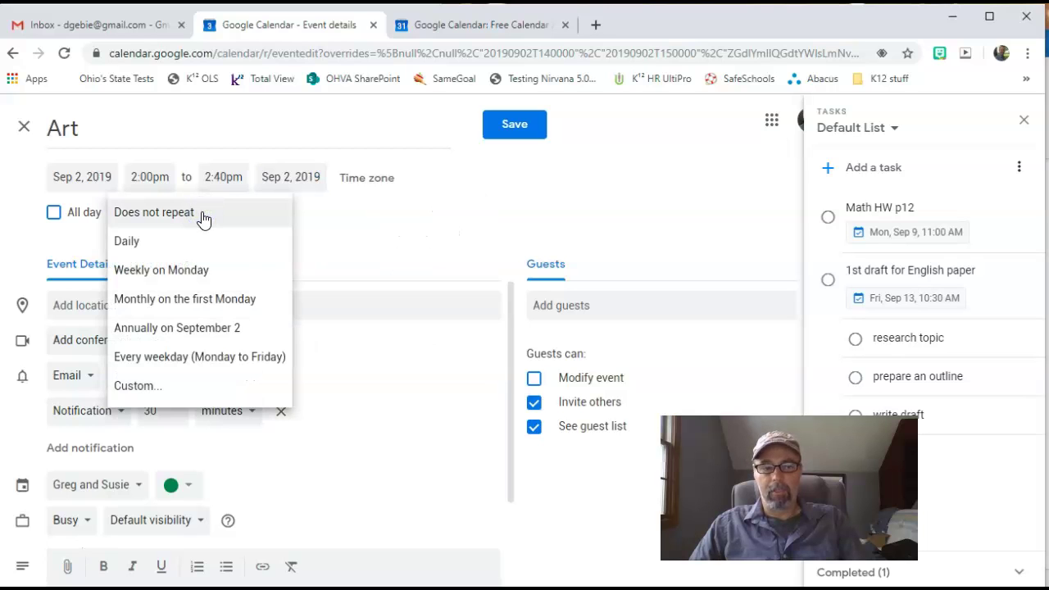
left_click(140, 386)
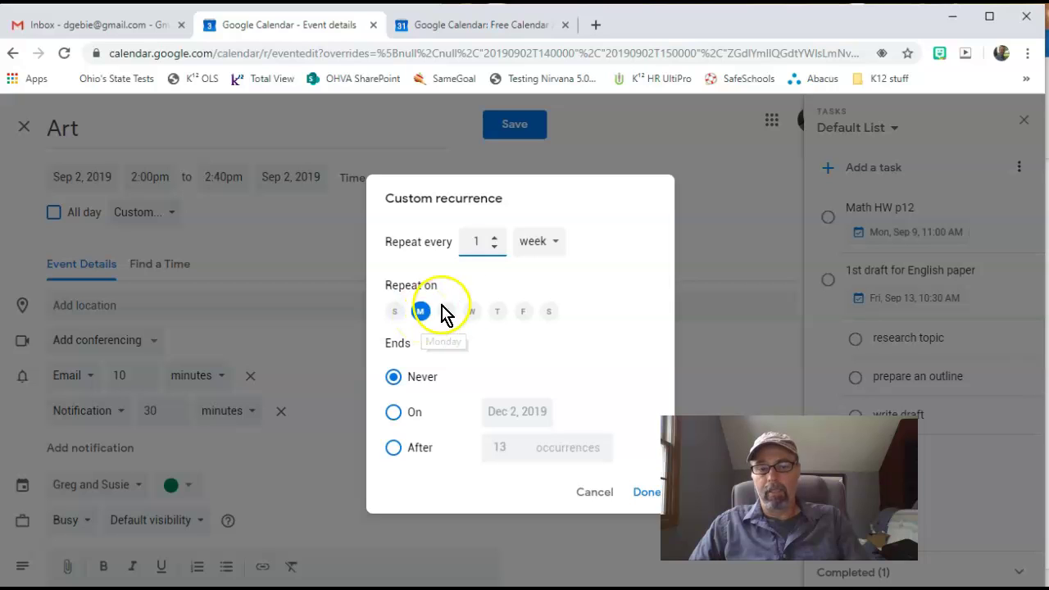
left_click(473, 322)
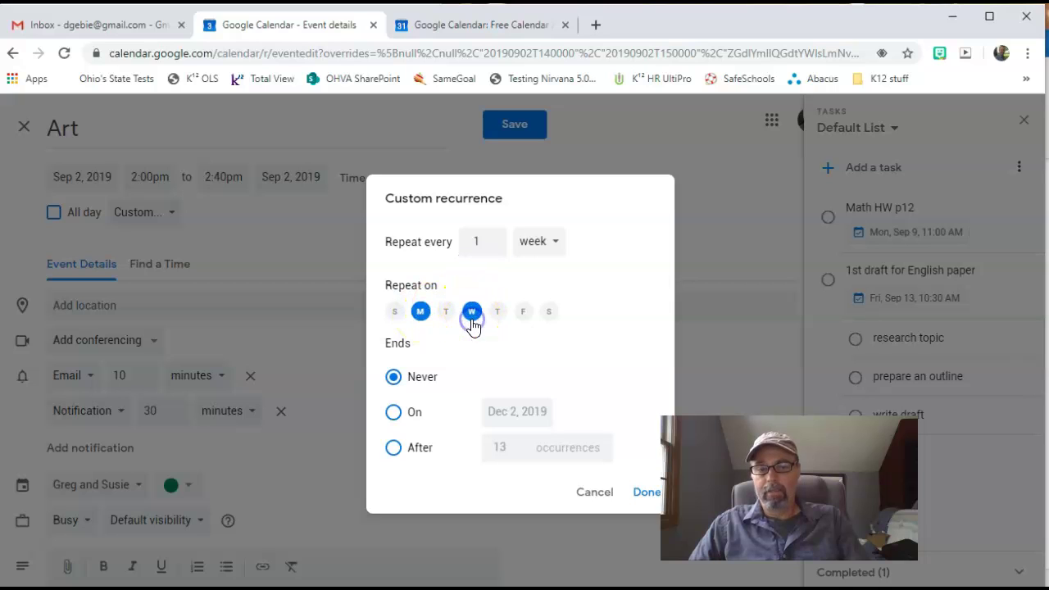
left_click(524, 314)
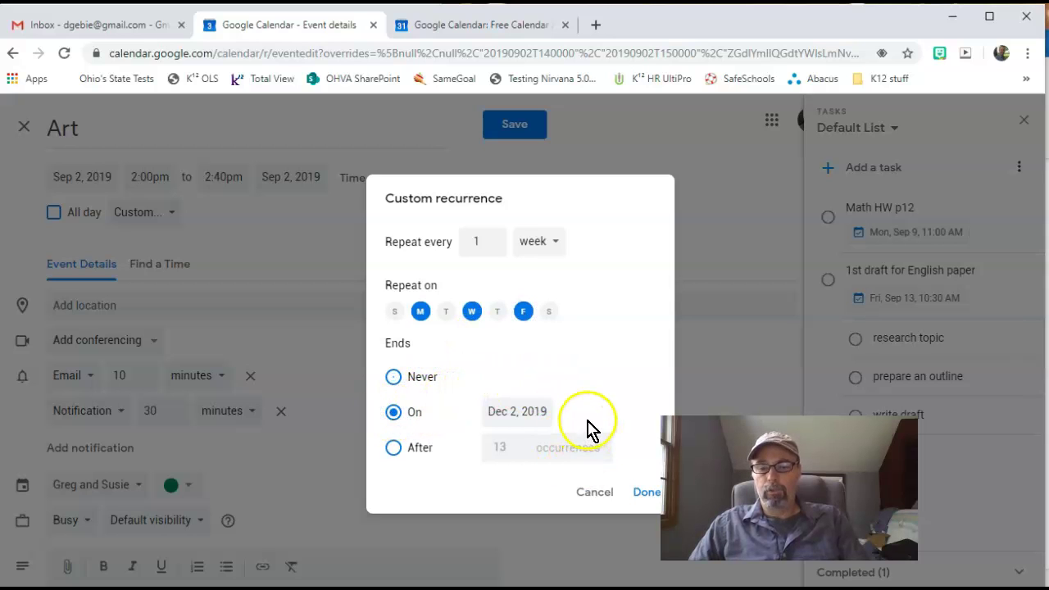
Set the recurrence to end on May 29, 2020 and apply it to the Art event.
left_click(553, 413)
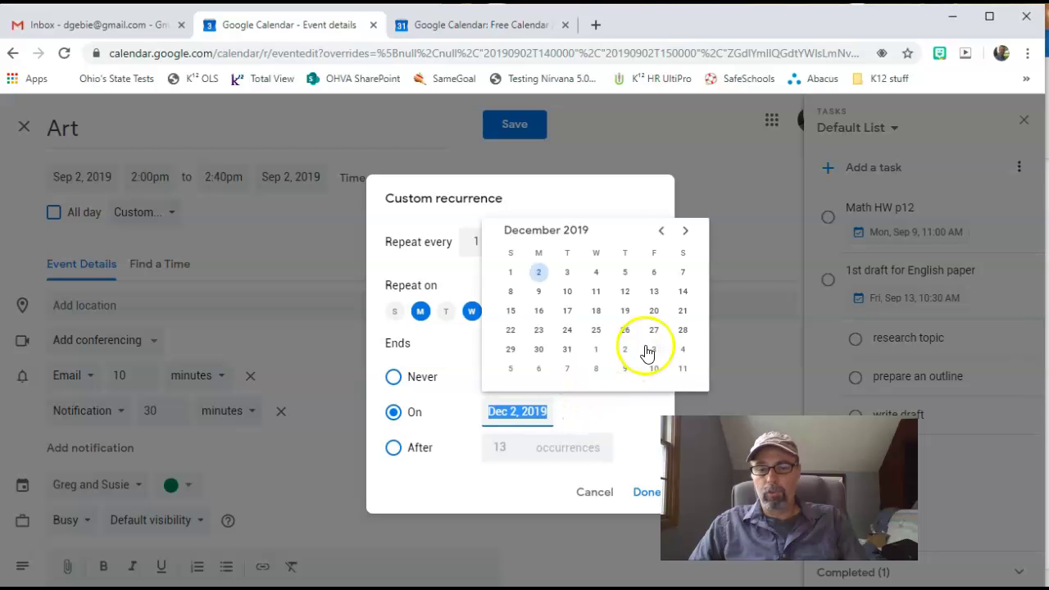
left_click(686, 232)
left_click(686, 232)
left_click(686, 232)
left_click(686, 232)
left_click(687, 234)
left_click(654, 351)
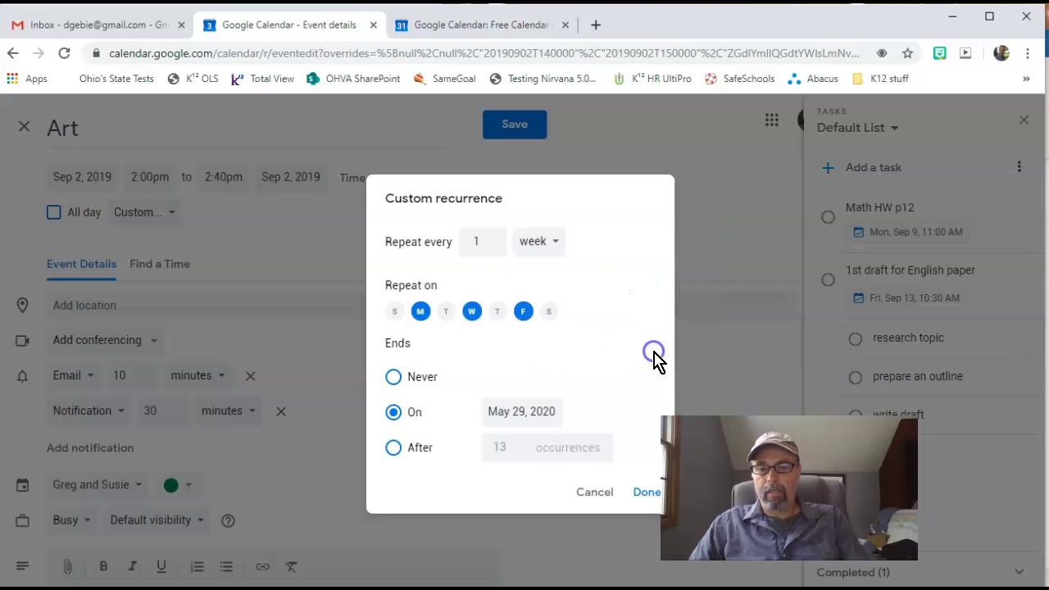
left_click(645, 493)
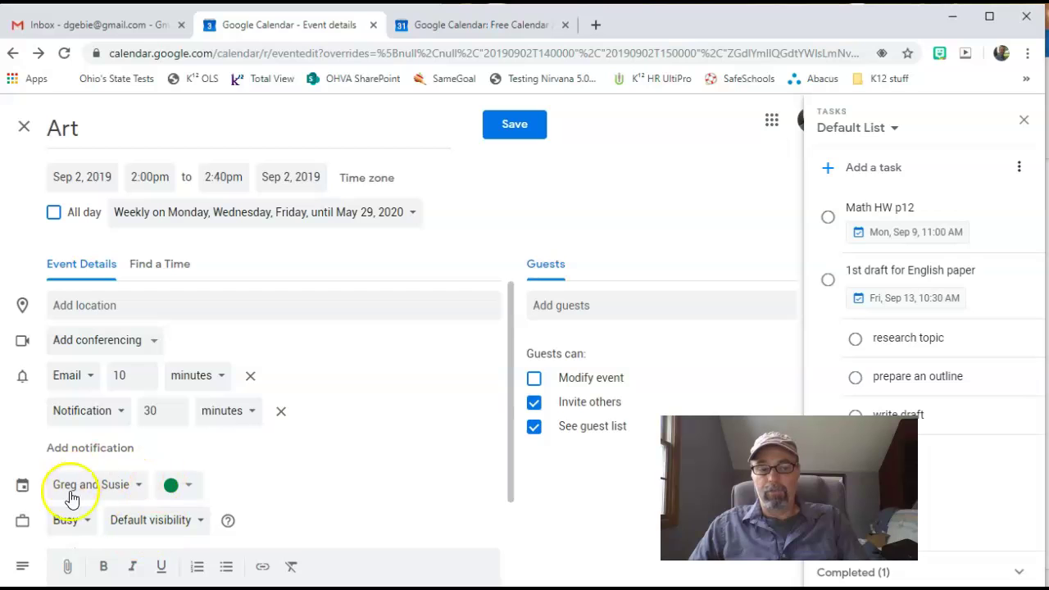
Assign the Art event to the OHVA CLASSES calendar, fill its description with the teacher's name, e-mail and a note, and save it.
left_click(141, 489)
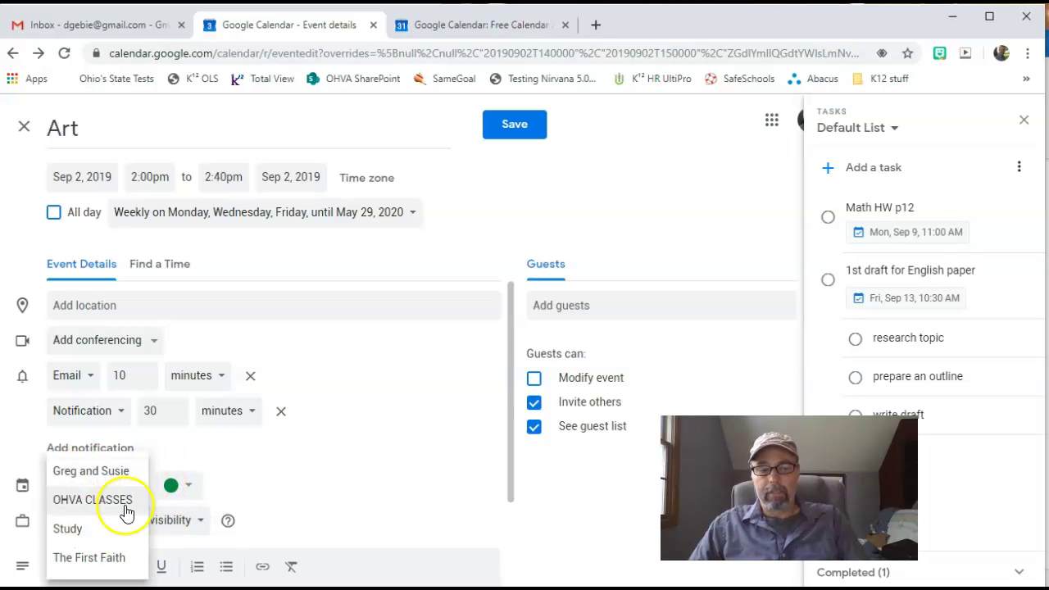
left_click(123, 503)
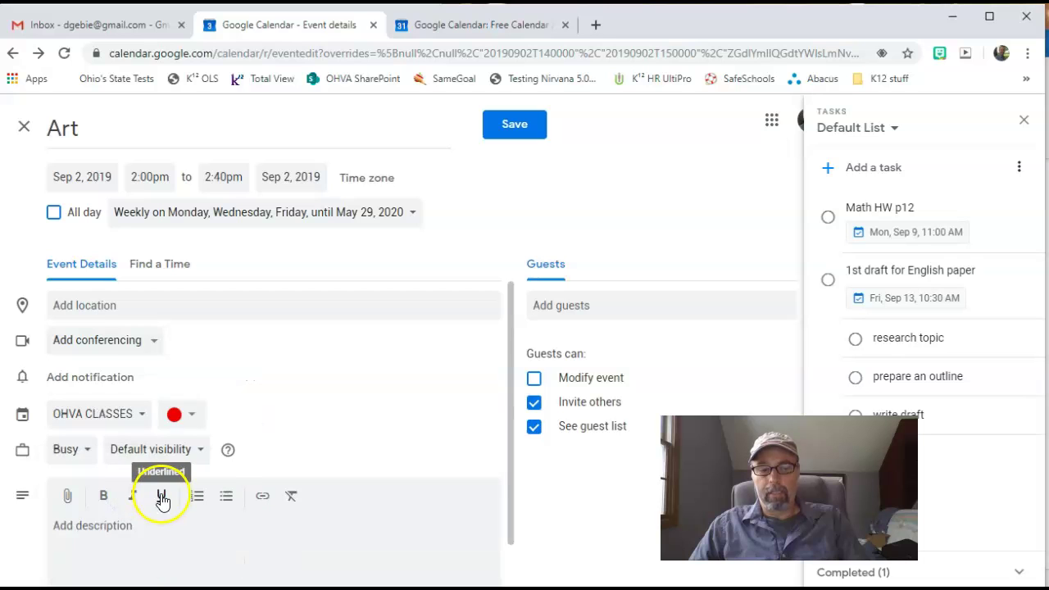
scroll(187, 516, "down", 1)
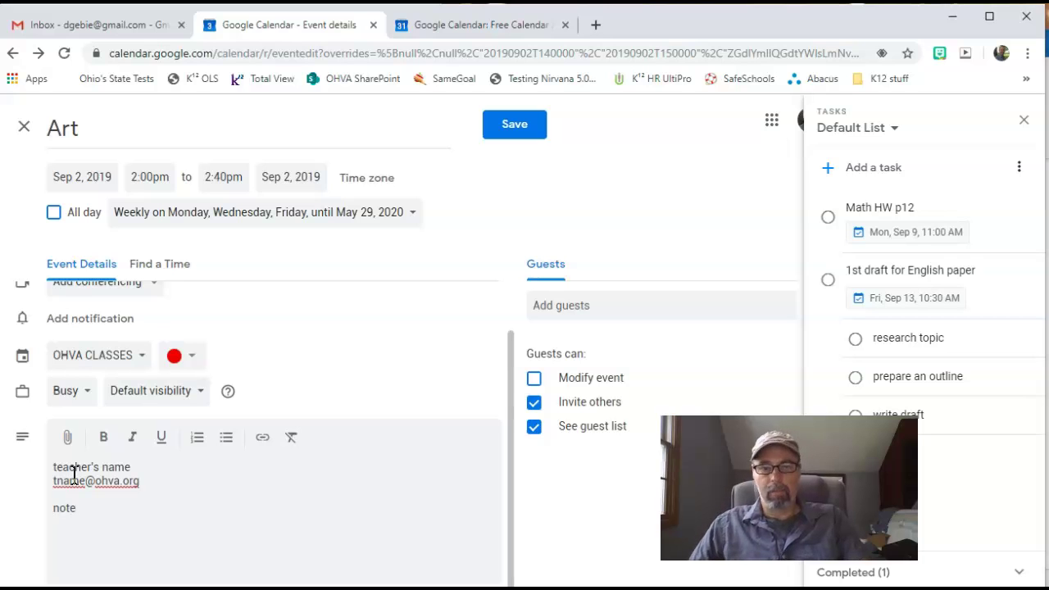
left_click(505, 127)
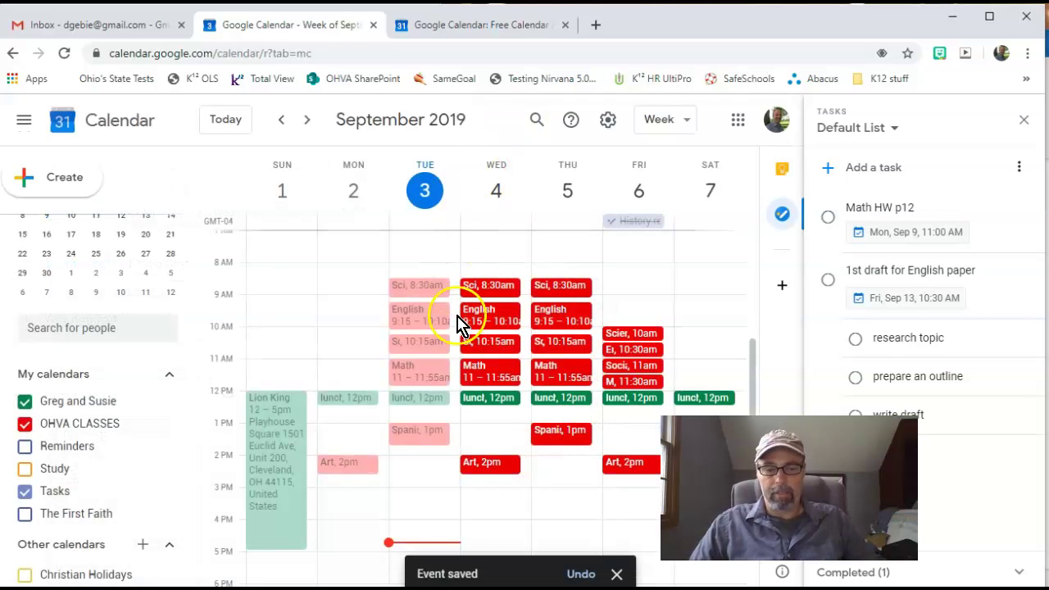
Reopen the details of the saved Art event on Monday, Sep 2.
double_click(350, 467)
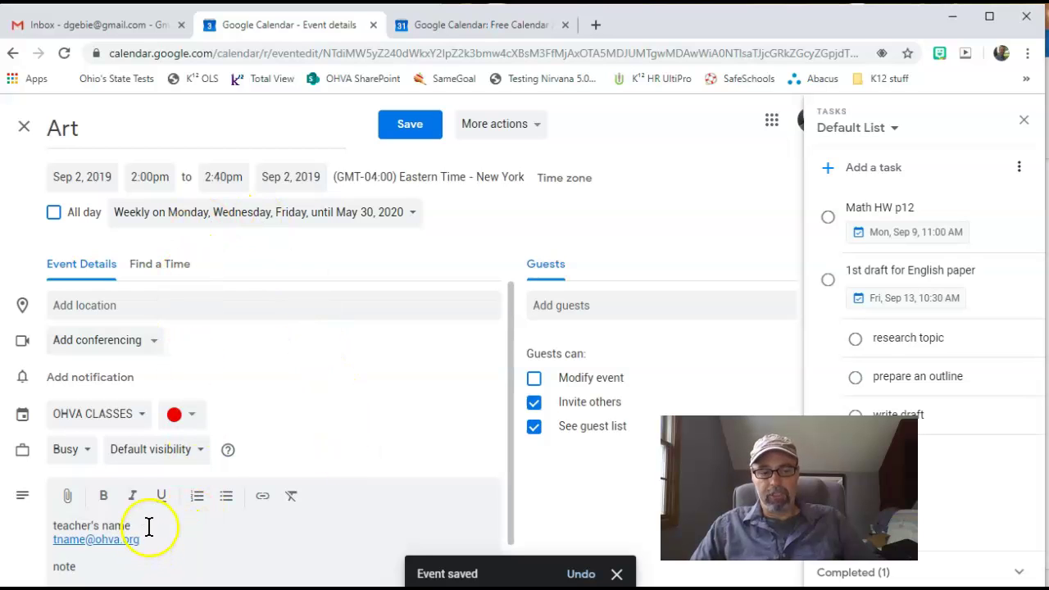
Review the description of the Art event, save it, and check the details of its Friday, September 6 occurrence.
scroll(150, 527, "down", 1)
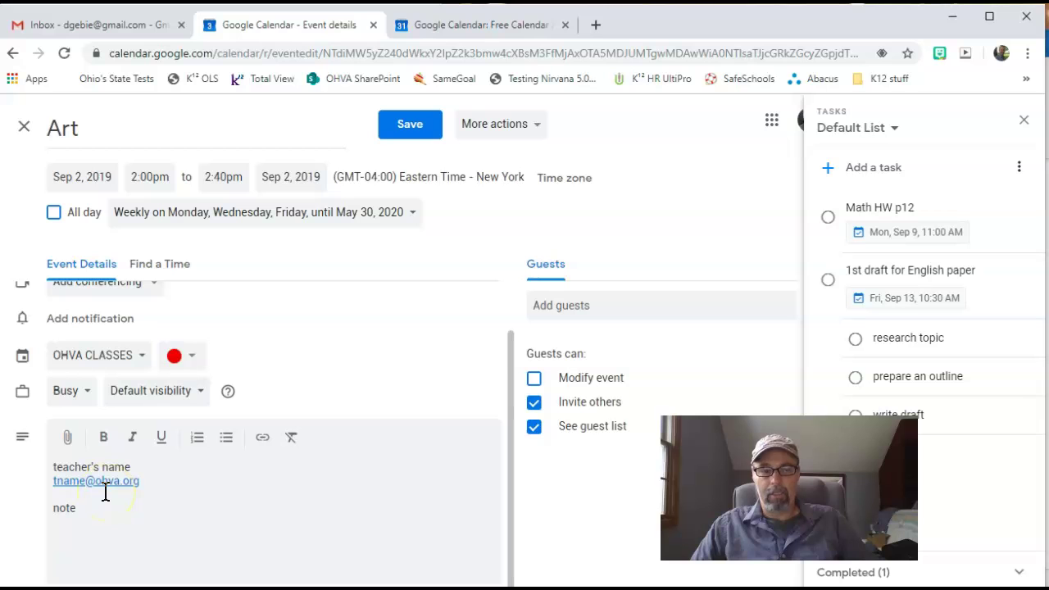
left_click(410, 124)
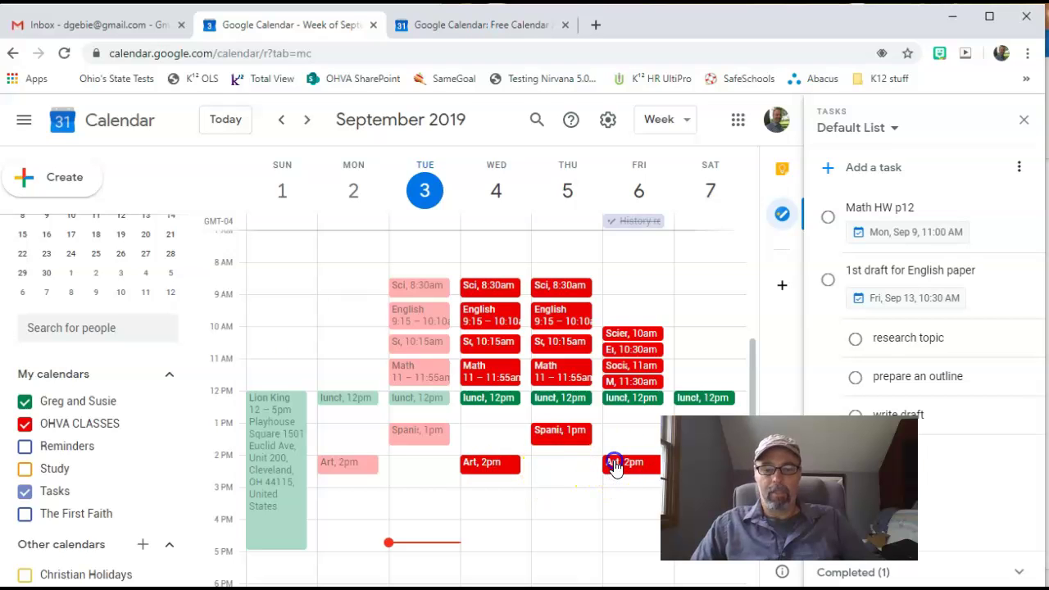
left_click(615, 465)
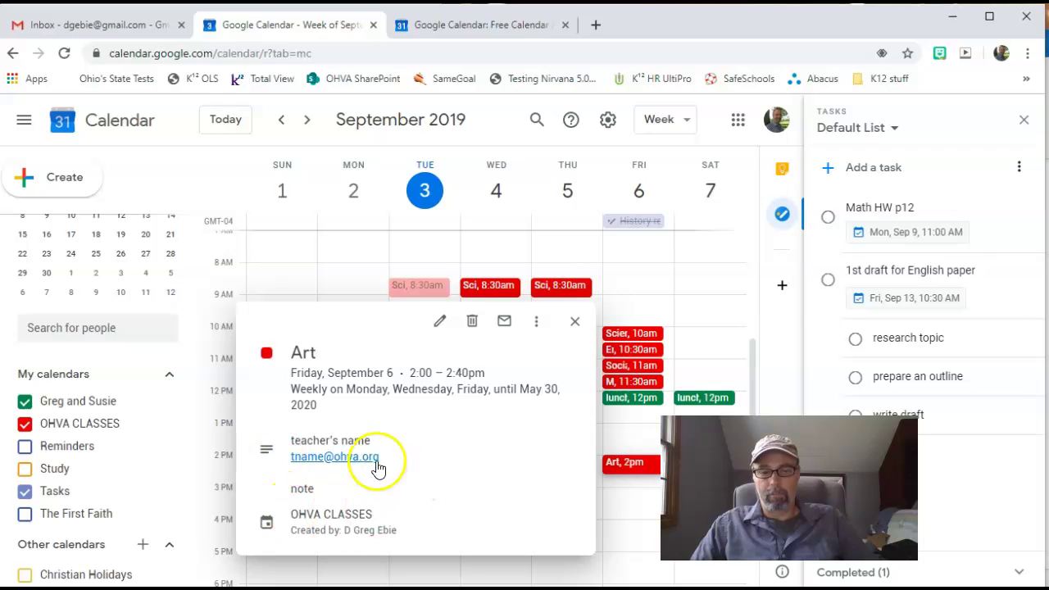
left_click(687, 273)
Go to the week of September 23 and view the details of Wednesday's Art and English events.
left_click(49, 258)
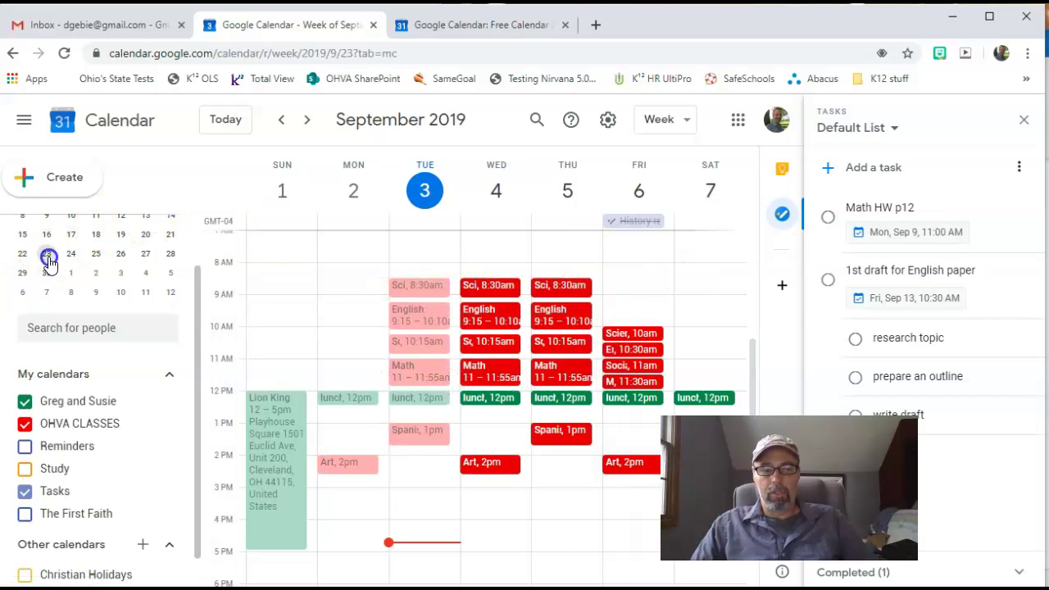
left_click(500, 461)
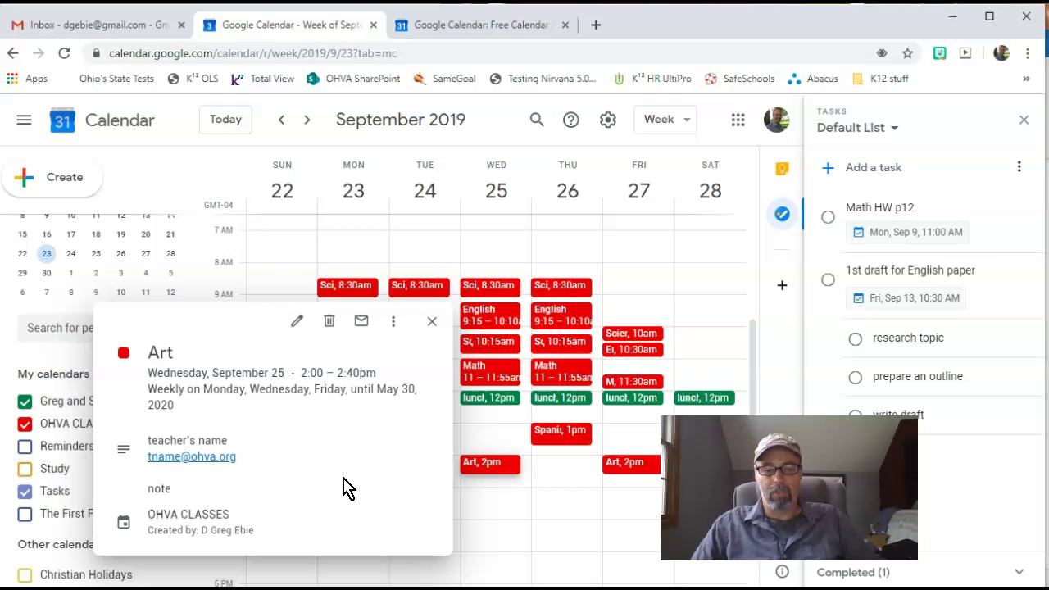
left_click(523, 520)
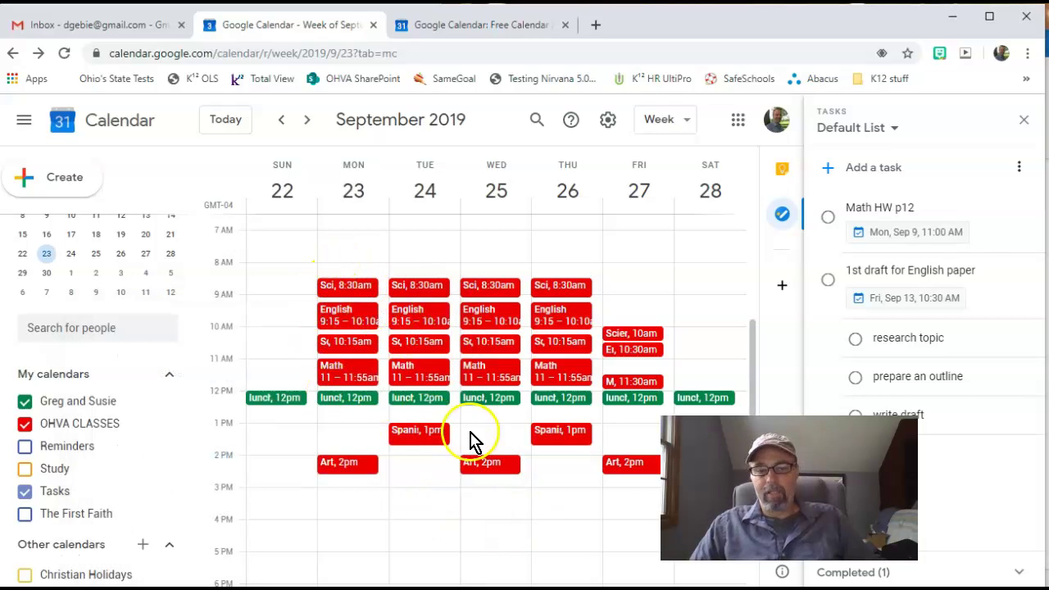
left_click(487, 314)
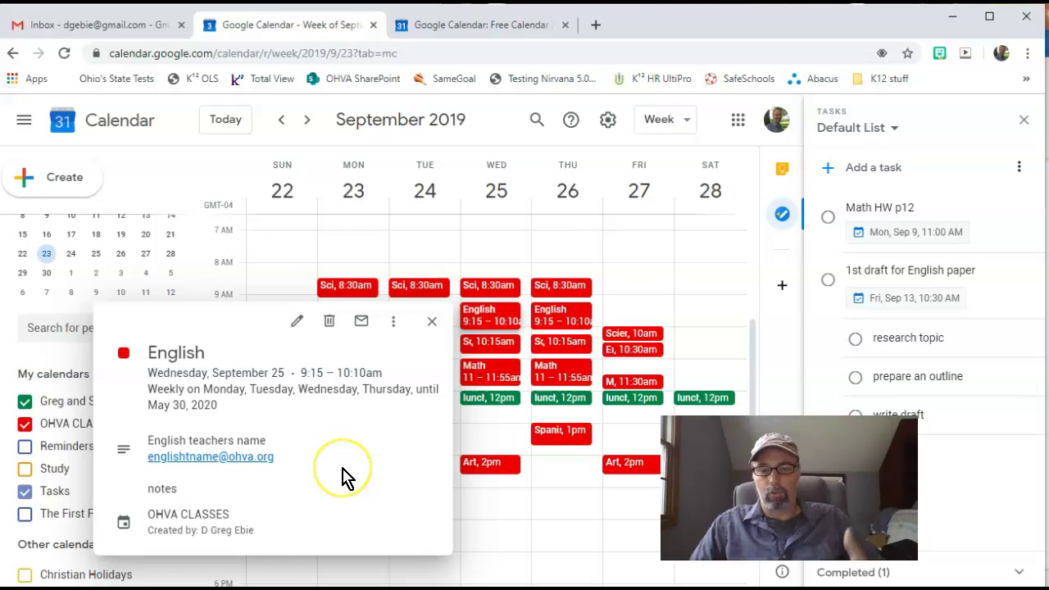
left_click(489, 435)
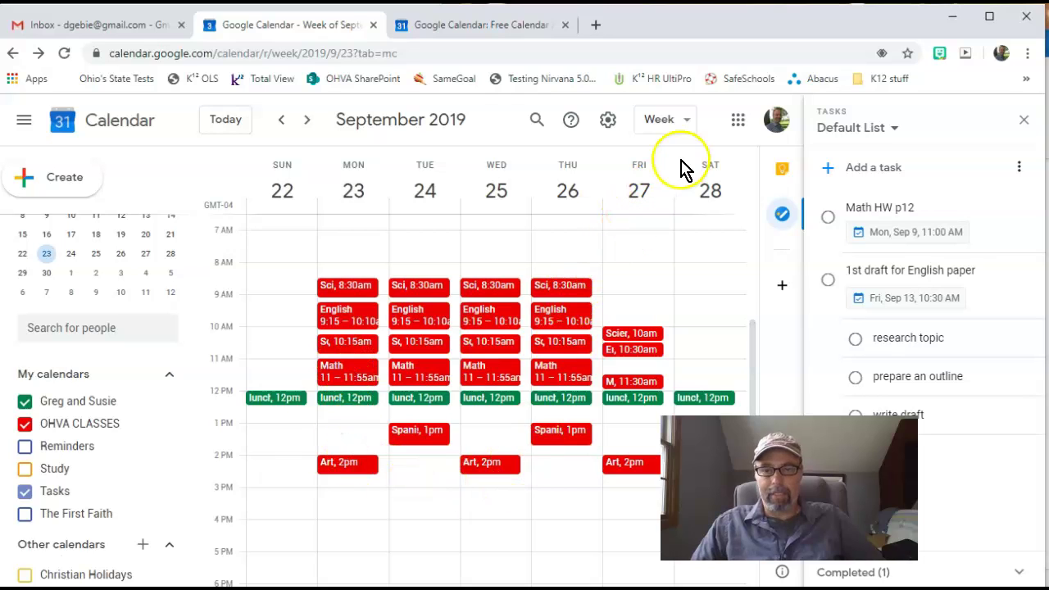
Change the calendar to Day view and look at the class schedules for September 23, 3 and 4.
left_click(683, 120)
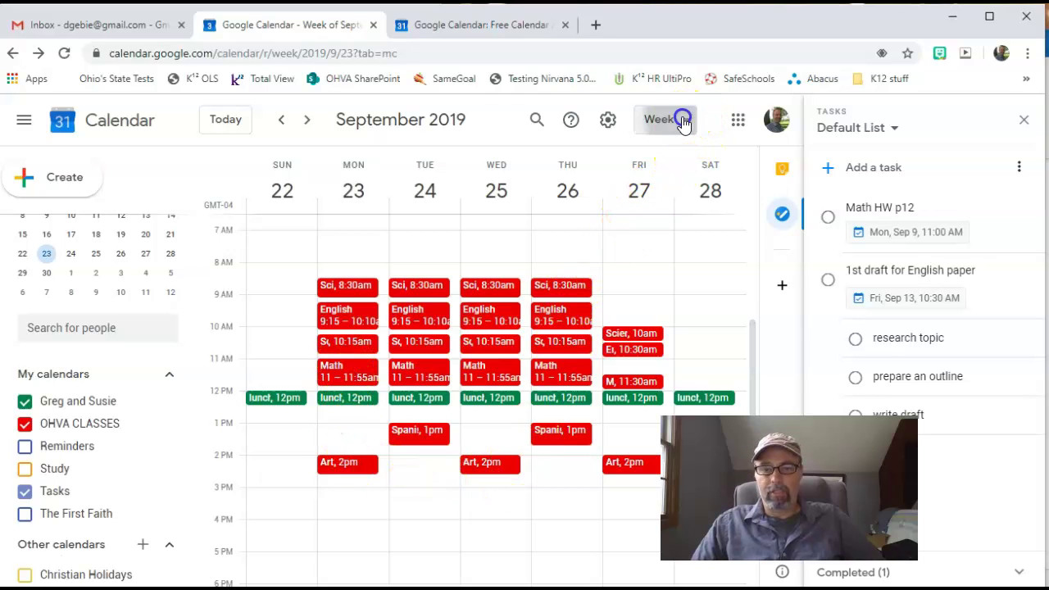
left_click(661, 159)
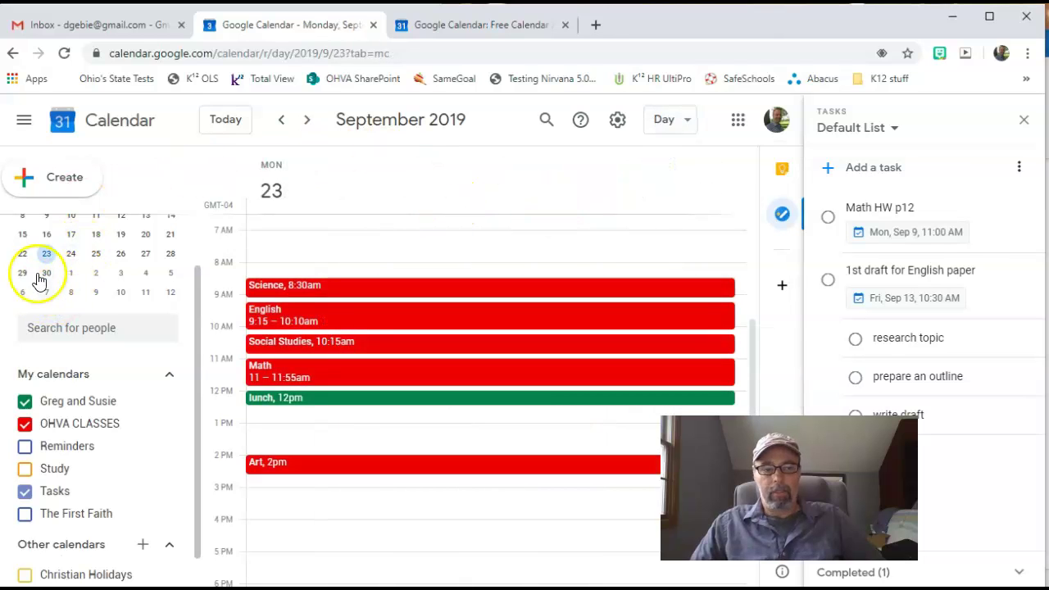
scroll(43, 268, "up", 1)
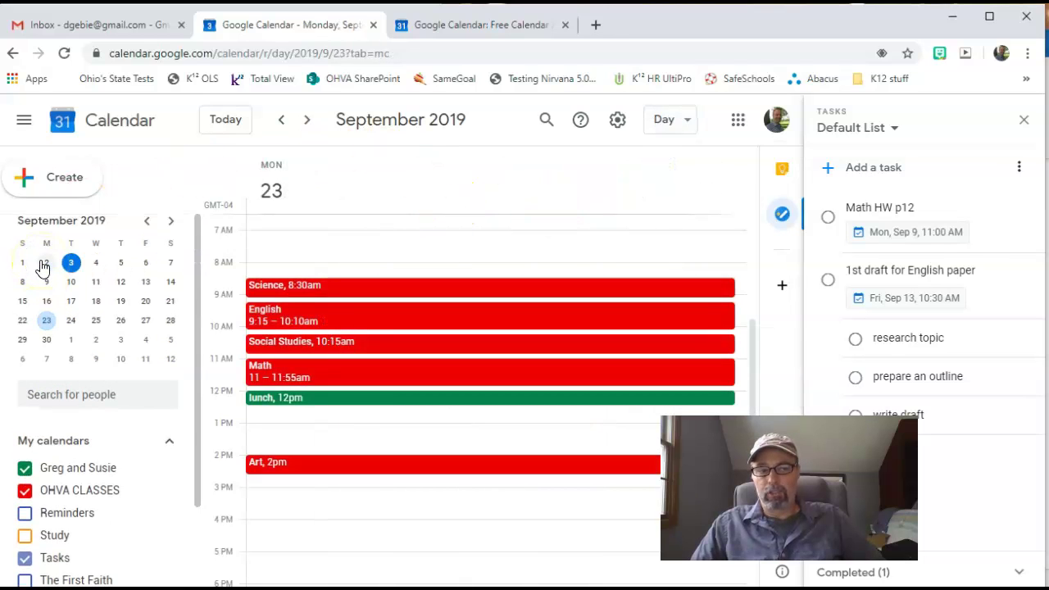
left_click(71, 265)
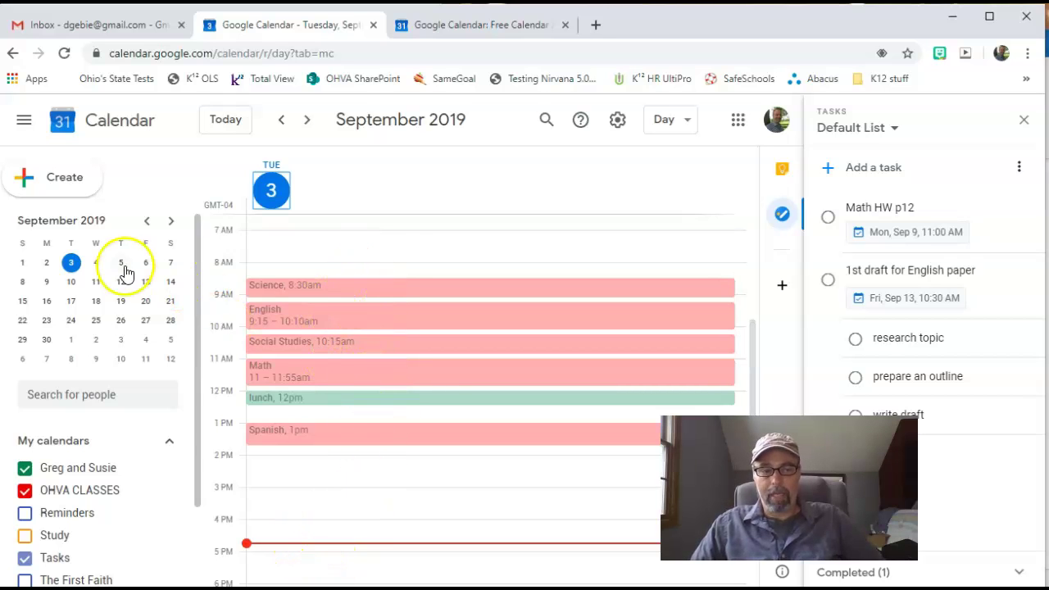
left_click(97, 267)
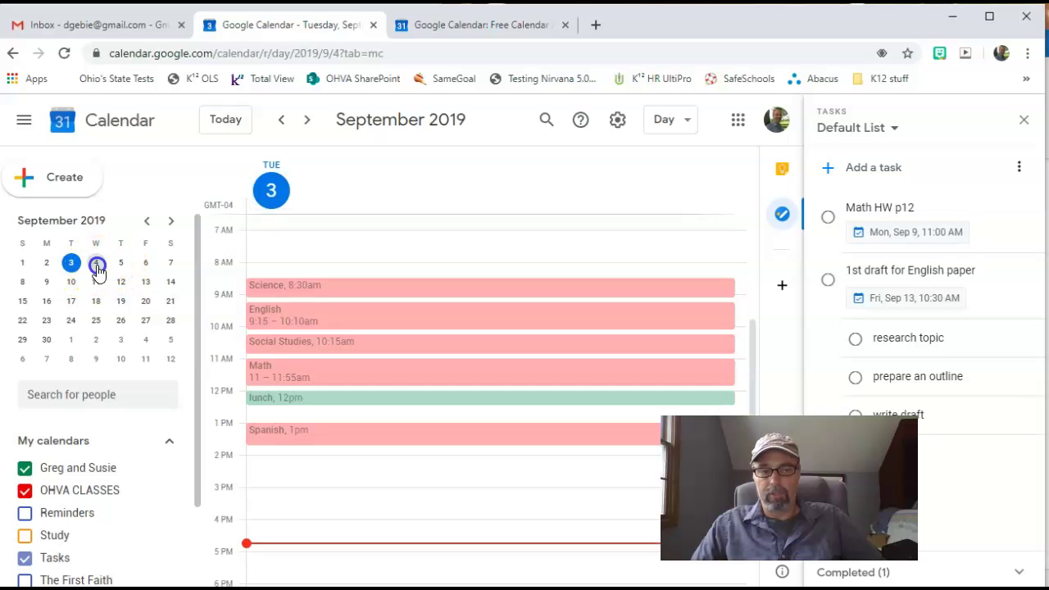
View the classes as a Schedule list starting September 4, and as a Month overview of September 2019.
left_click(686, 122)
left_click(682, 279)
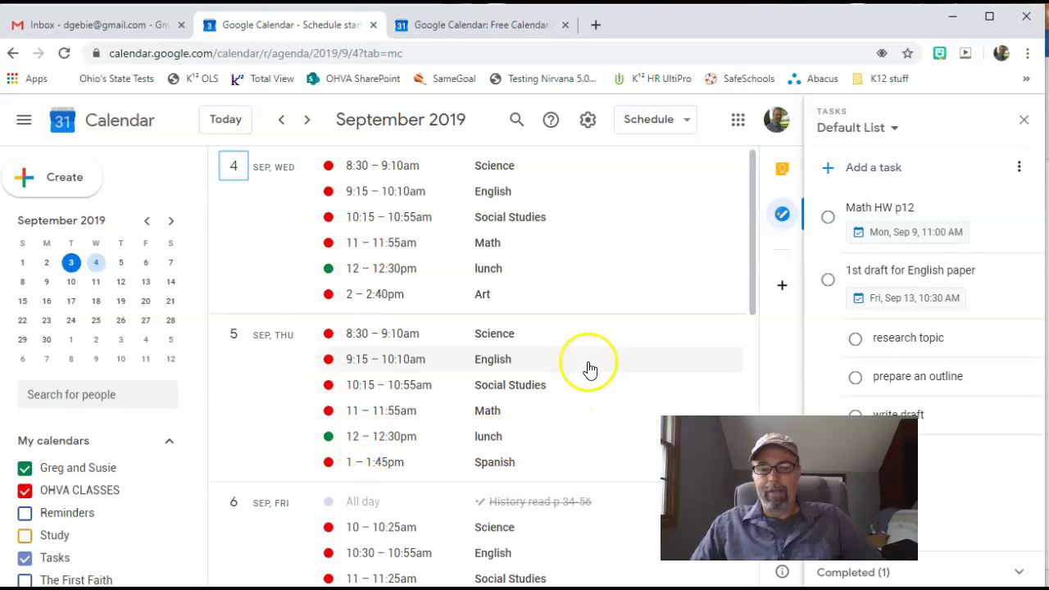
left_click(690, 123)
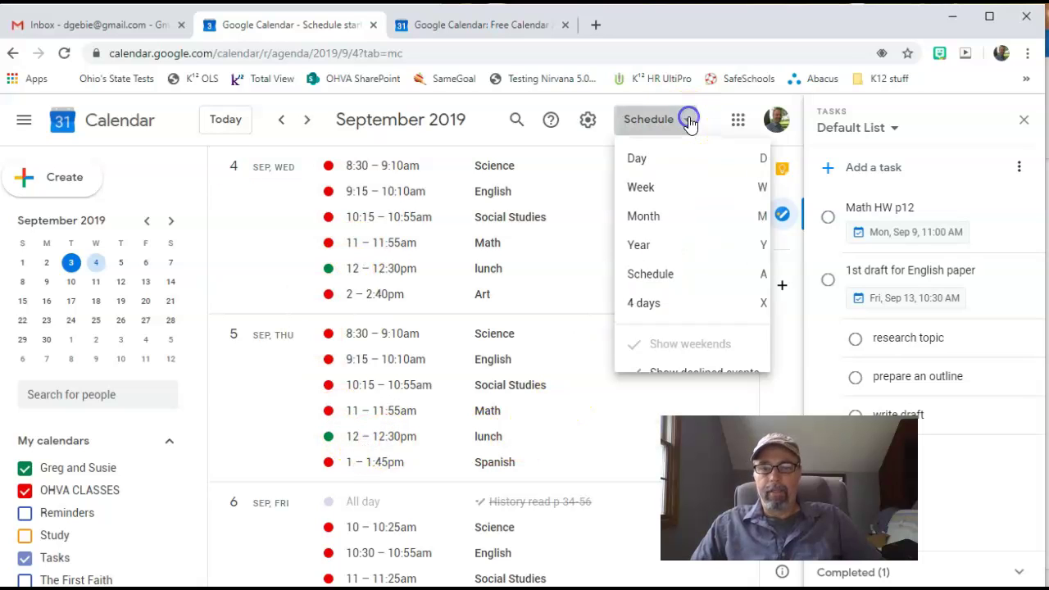
left_click(635, 225)
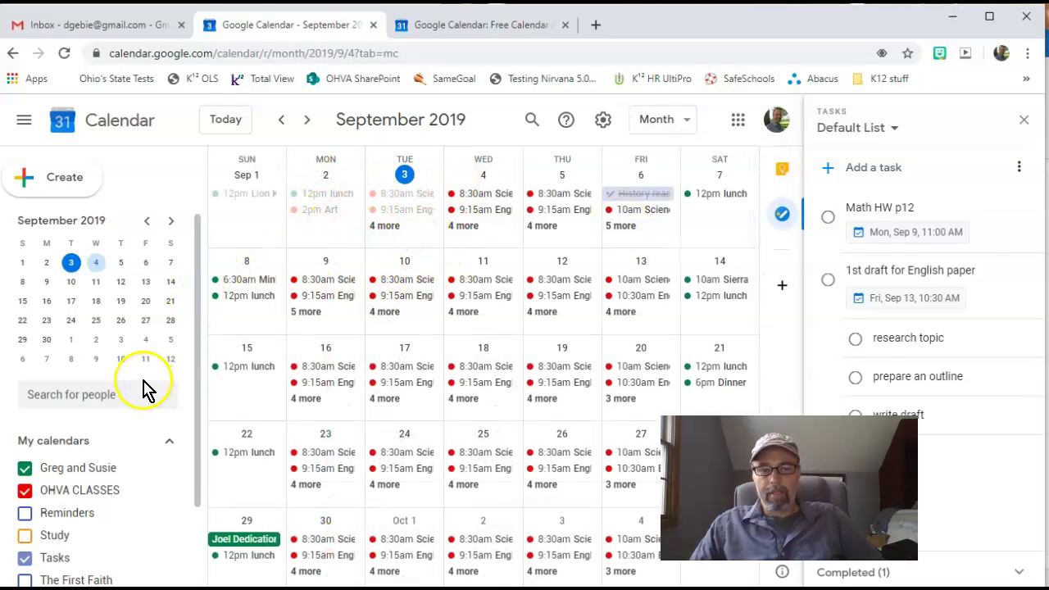
Return to the Week view of September 1–7 and show the Study calendar's events.
left_click(689, 121)
left_click(653, 193)
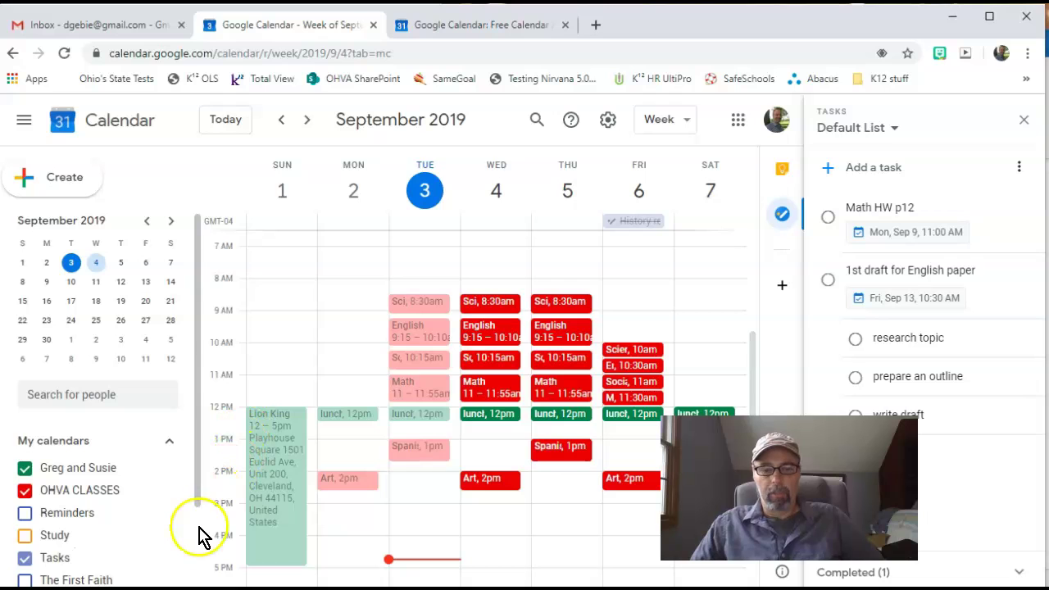
left_click(25, 537)
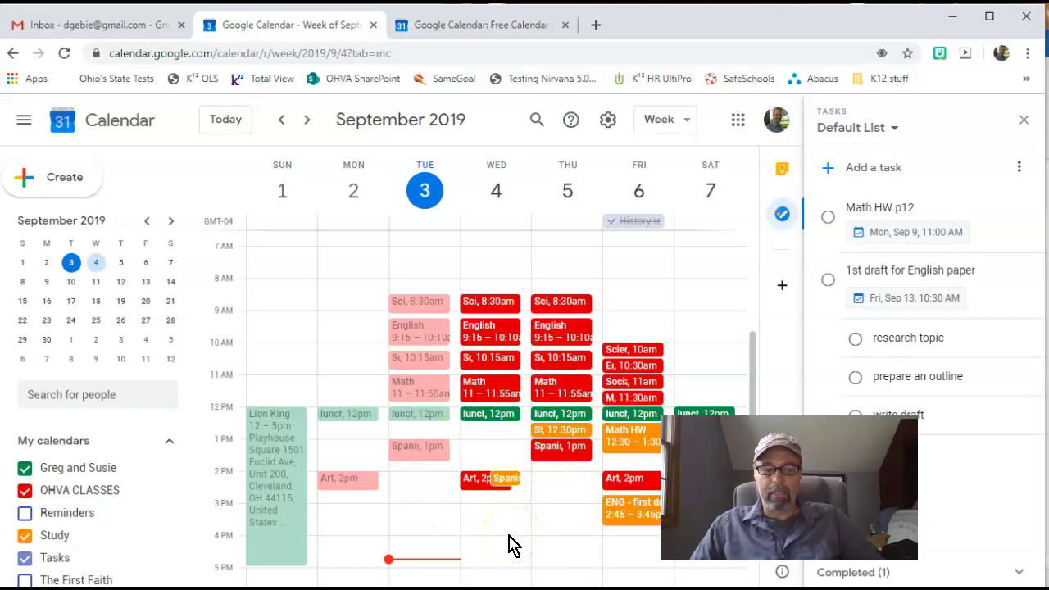
scroll(508, 545, "down", 2)
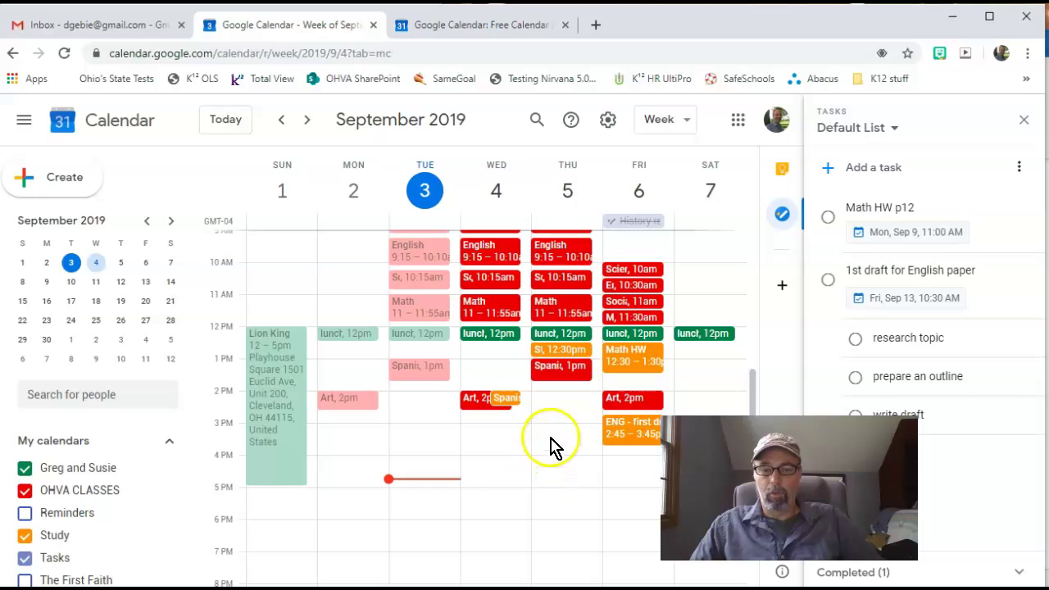
Check the Spanish HW event on Wednesday, September 4 and move it to 1pm the same day.
left_click(502, 399)
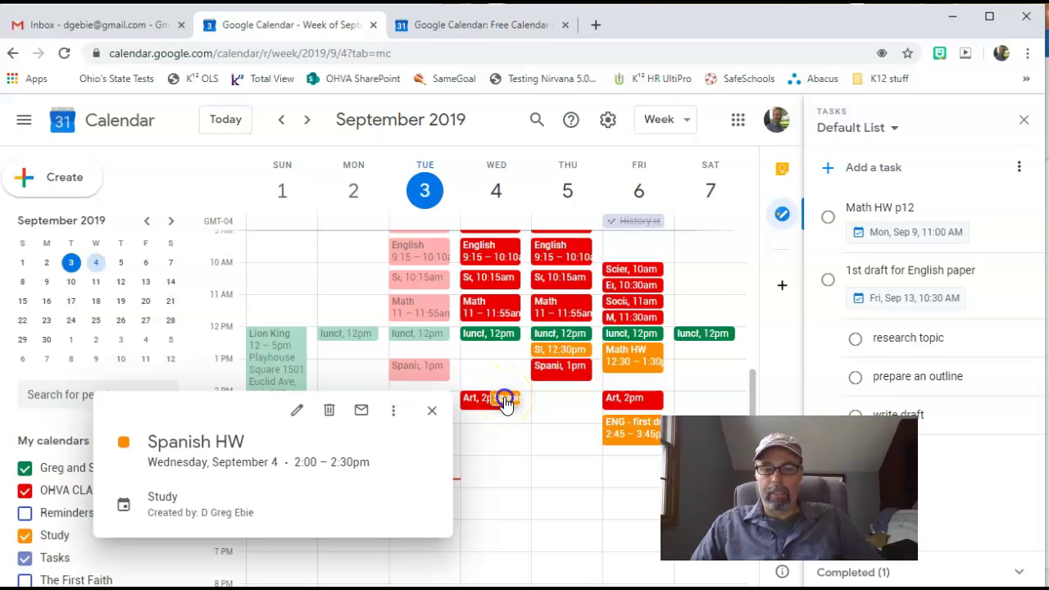
left_click_drag(506, 402, 504, 398)
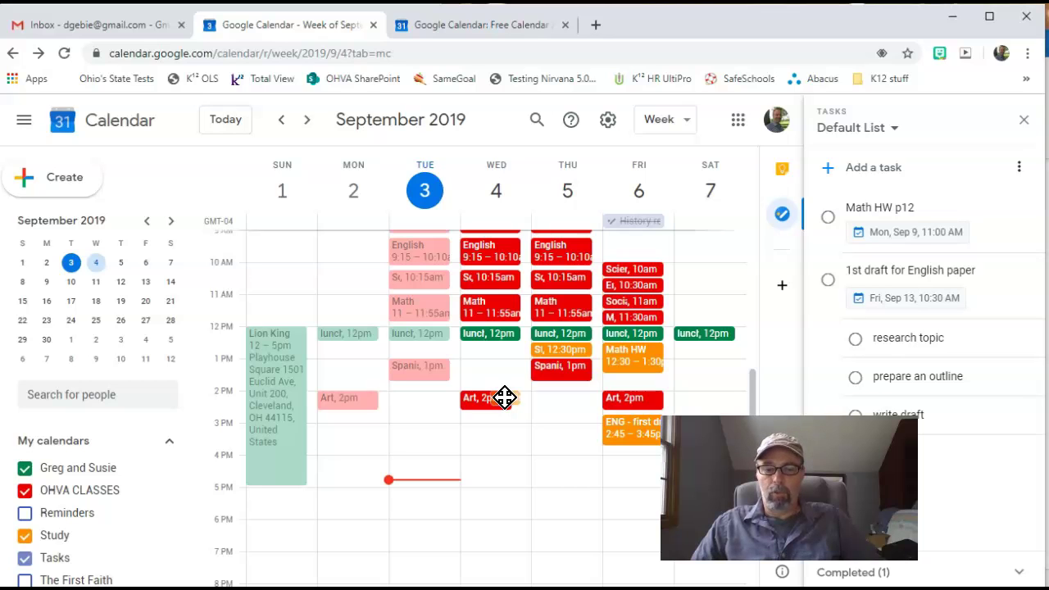
left_click_drag(504, 397, 490, 366)
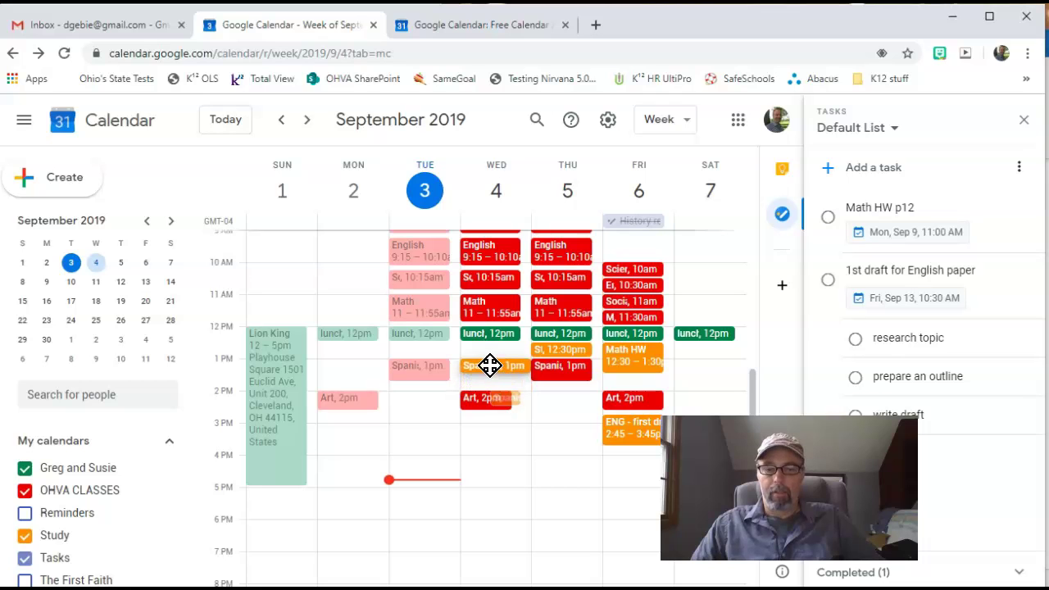
mouse_move(490, 366)
left_mouse_down()
mouse_move(477, 441)
mouse_move(548, 424)
mouse_move(546, 409)
mouse_move(500, 418)
mouse_move(490, 363)
left_mouse_up()
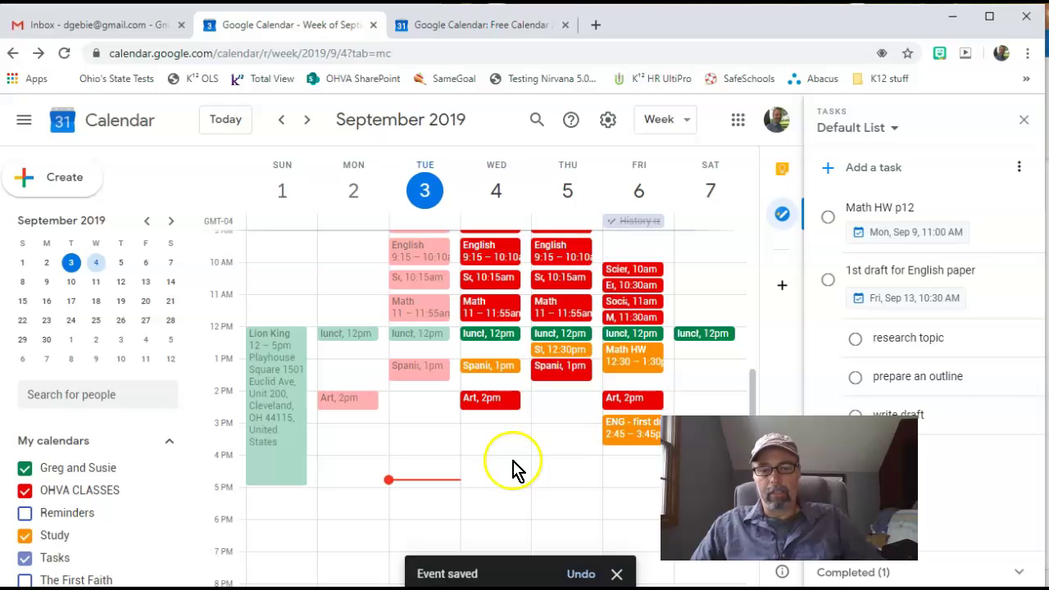
left_click_drag(514, 366, 485, 390)
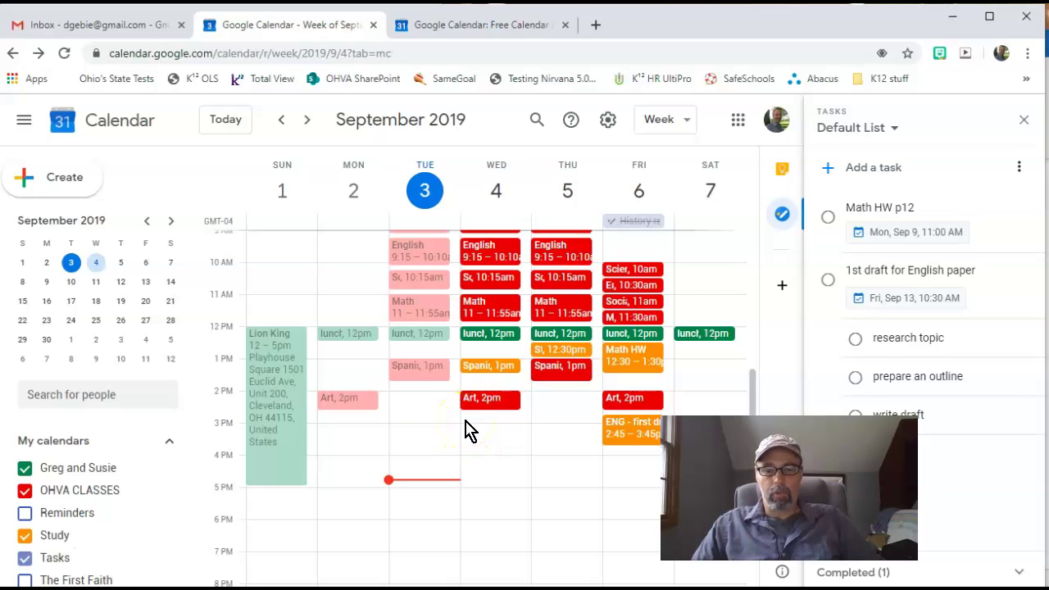
Create and save an "Art Project freestyle" event on Sep 4, 2:30–3:30pm, in the Study calendar with the description "draw a landscape".
double_click(466, 422)
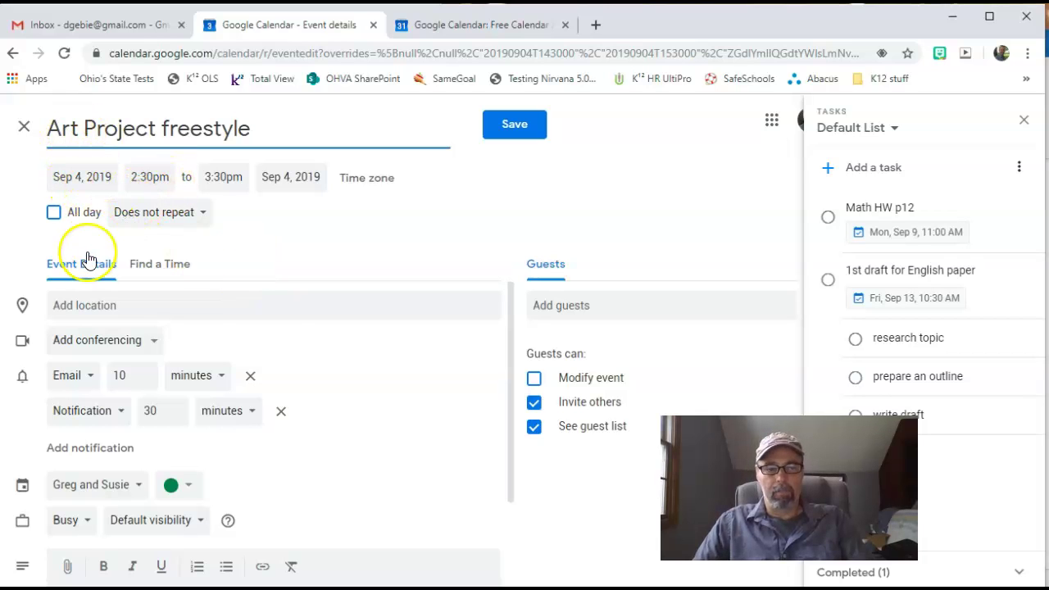
left_click(137, 487)
left_click(81, 529)
scroll(382, 402, "down", 1)
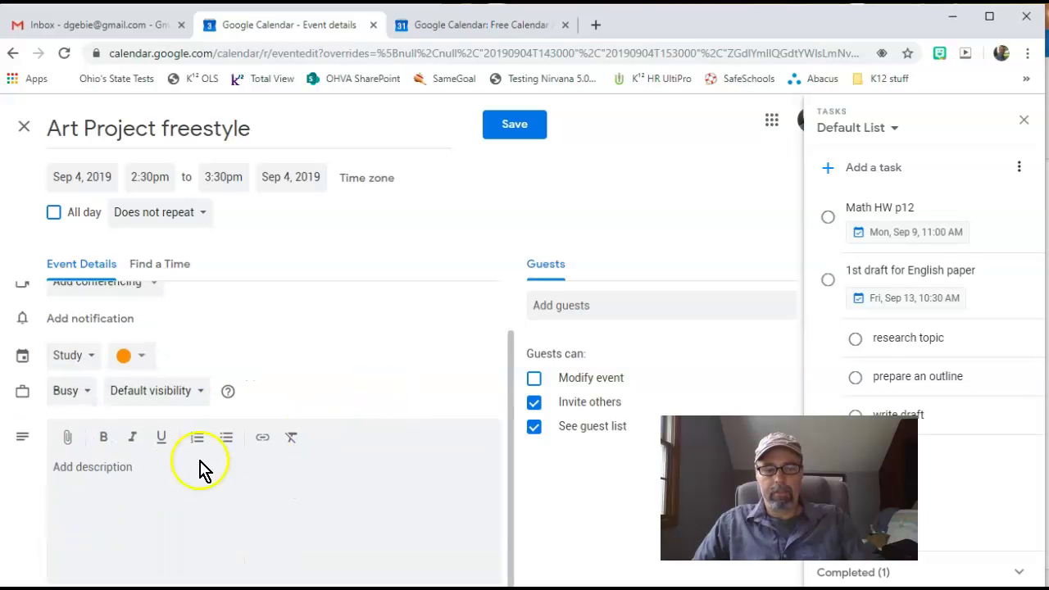
left_click(66, 466)
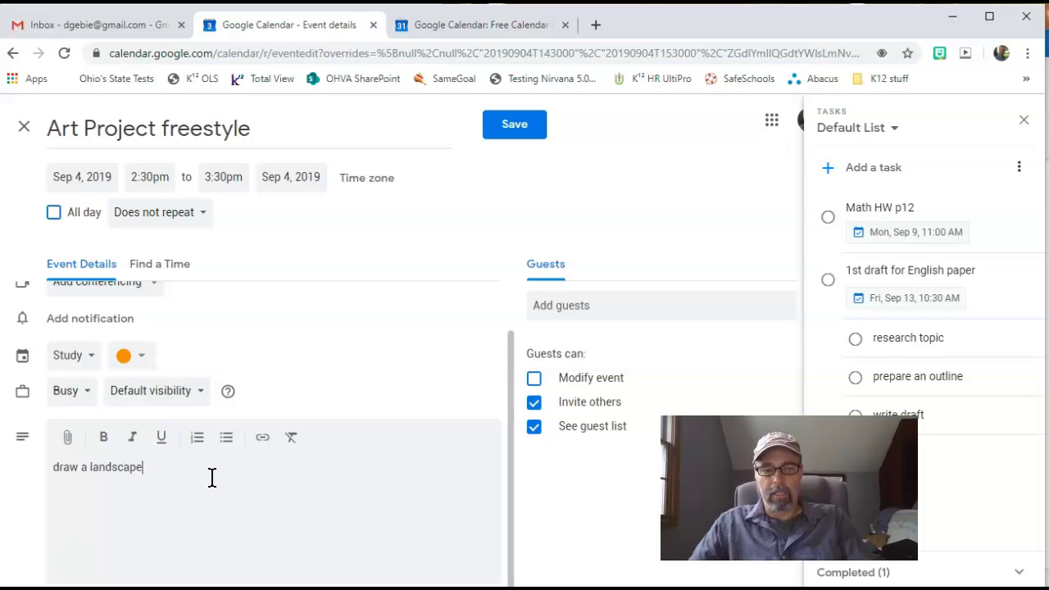
left_click(516, 130)
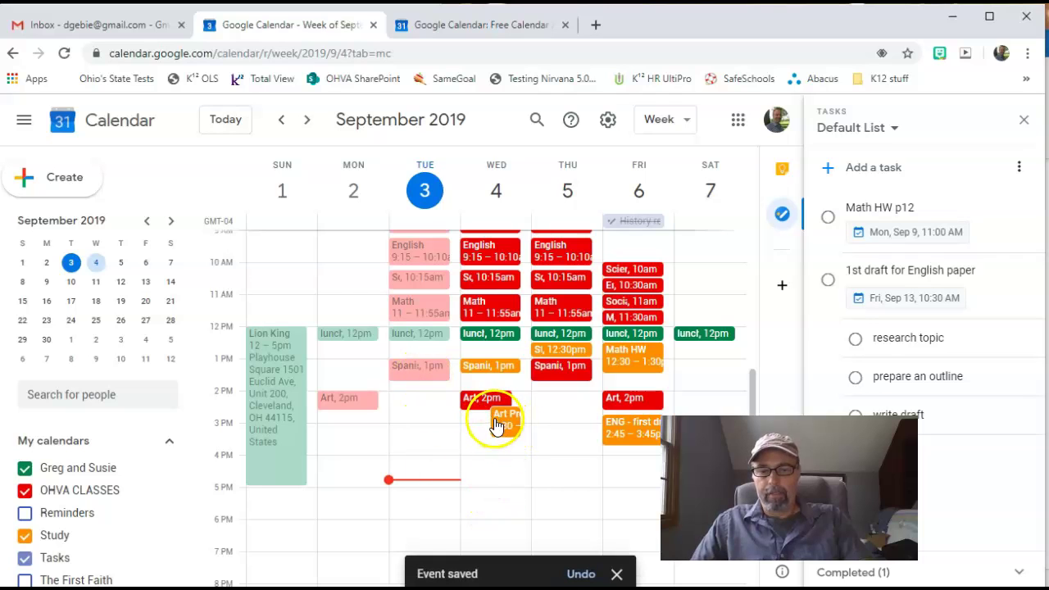
Move the Art Project freestyle event to Thursday, September 5, 2–3pm.
left_click(492, 428)
left_click_drag(506, 407, 509, 434)
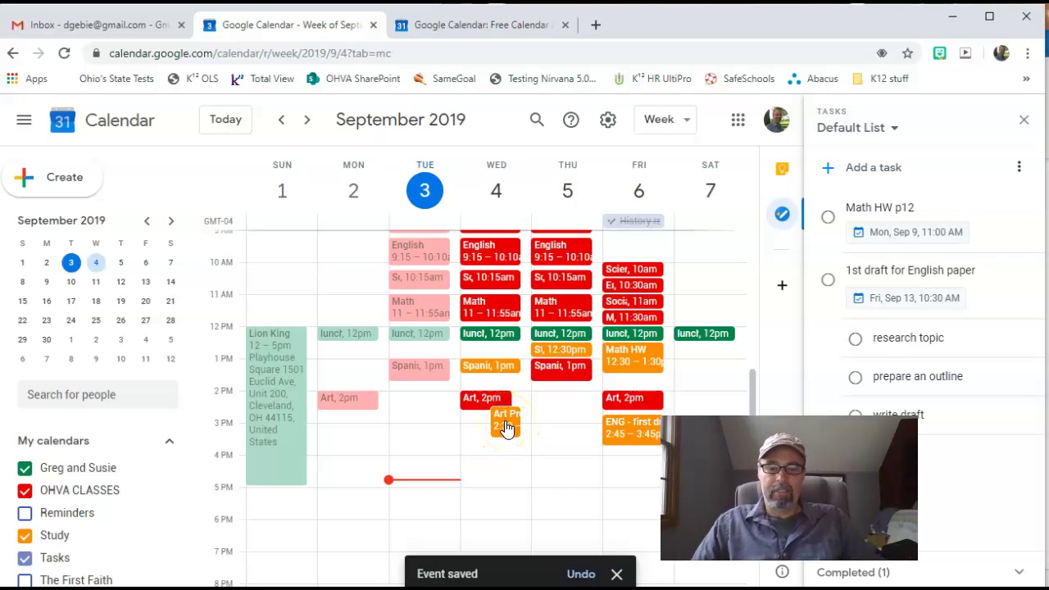
left_click_drag(507, 428, 560, 415)
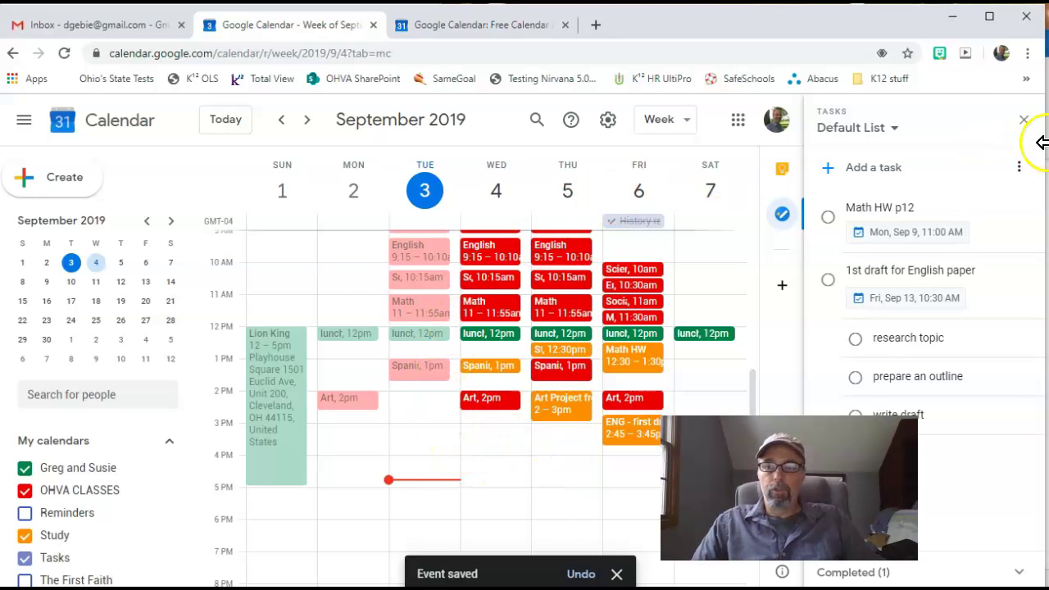
Hide and reshow the Tasks list, and display the week of September 9 beside it.
left_click(1024, 120)
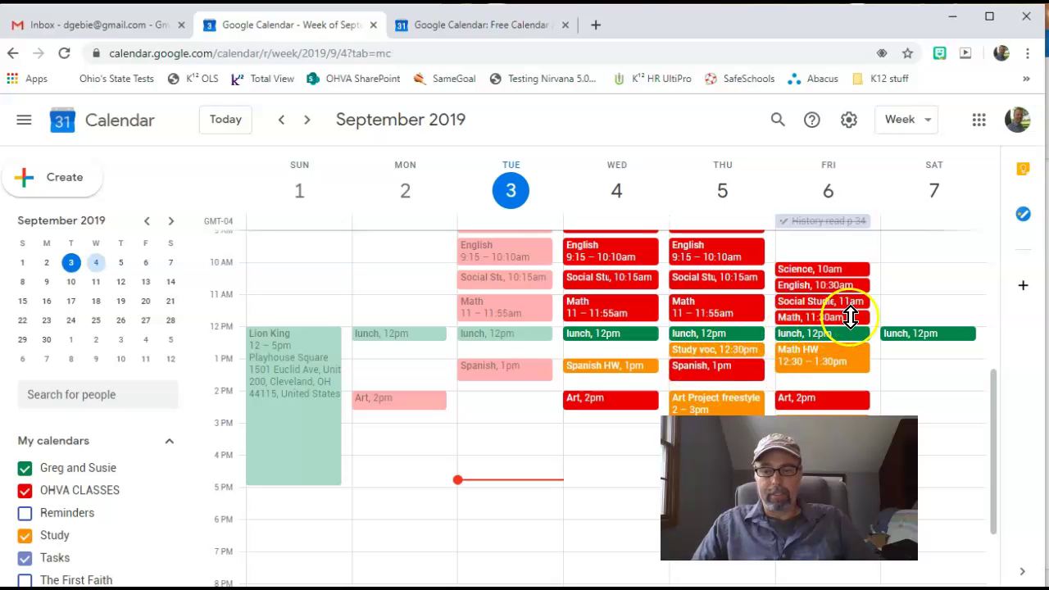
left_click(1022, 216)
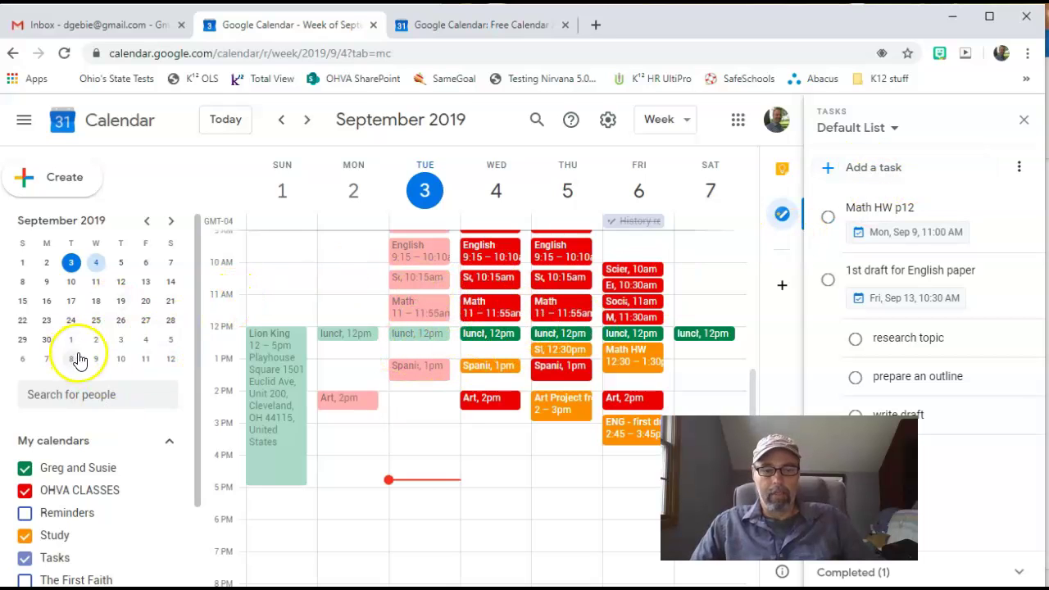
scroll(88, 459, "down", 1)
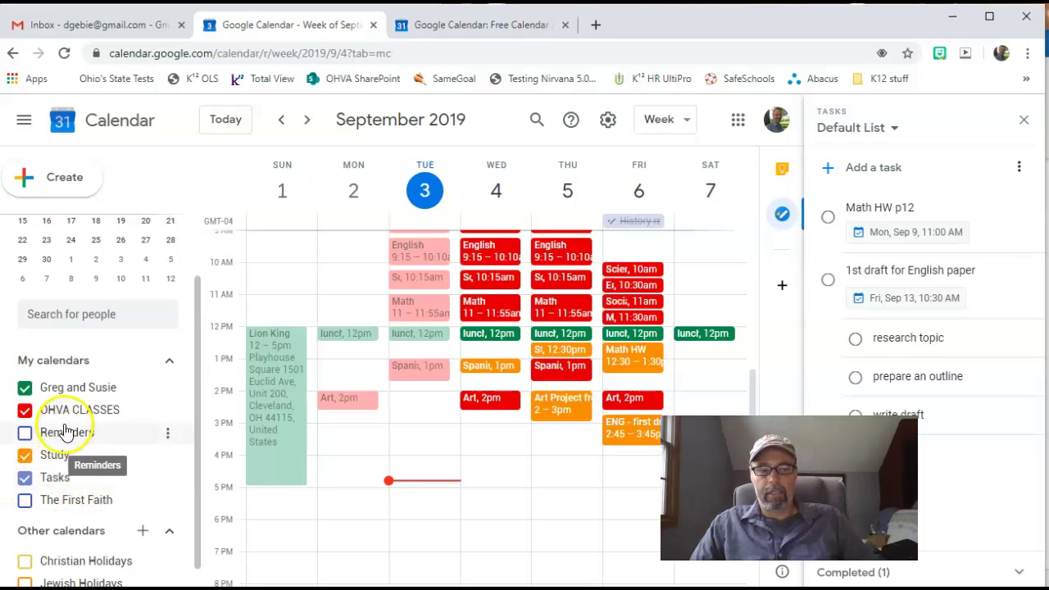
scroll(70, 275, "up", 1)
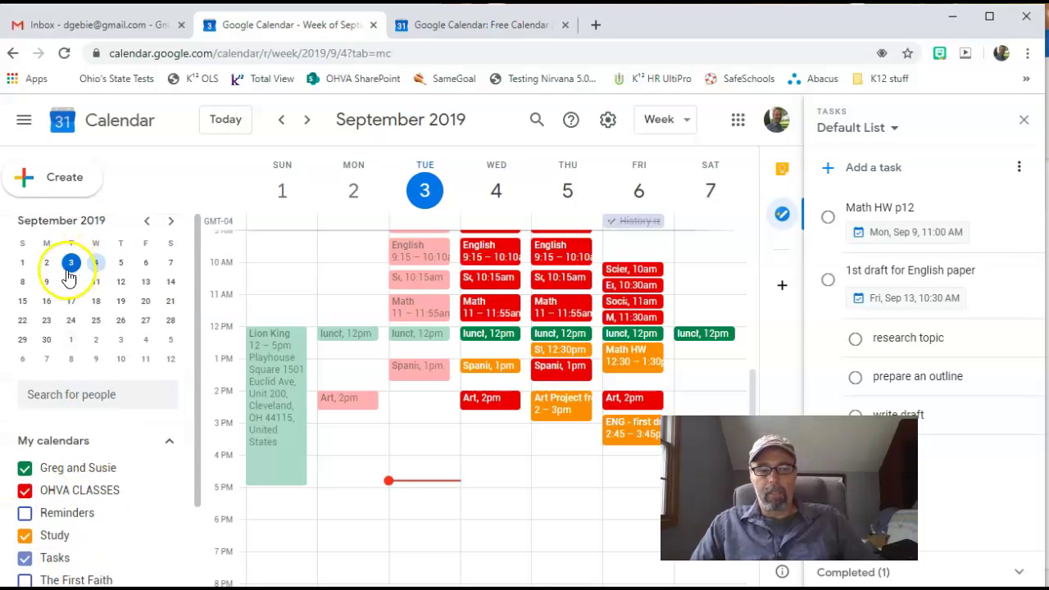
left_click(45, 281)
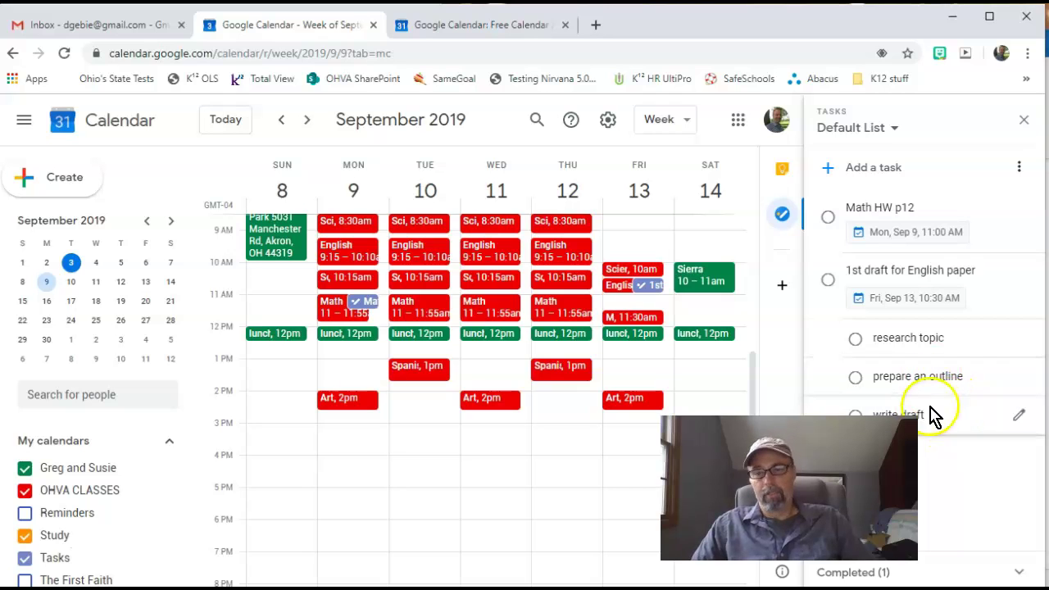
Open the ENG - first draft event on Friday, September 6 and mark its Romeo and Juliet research item with an X.
left_click(1024, 124)
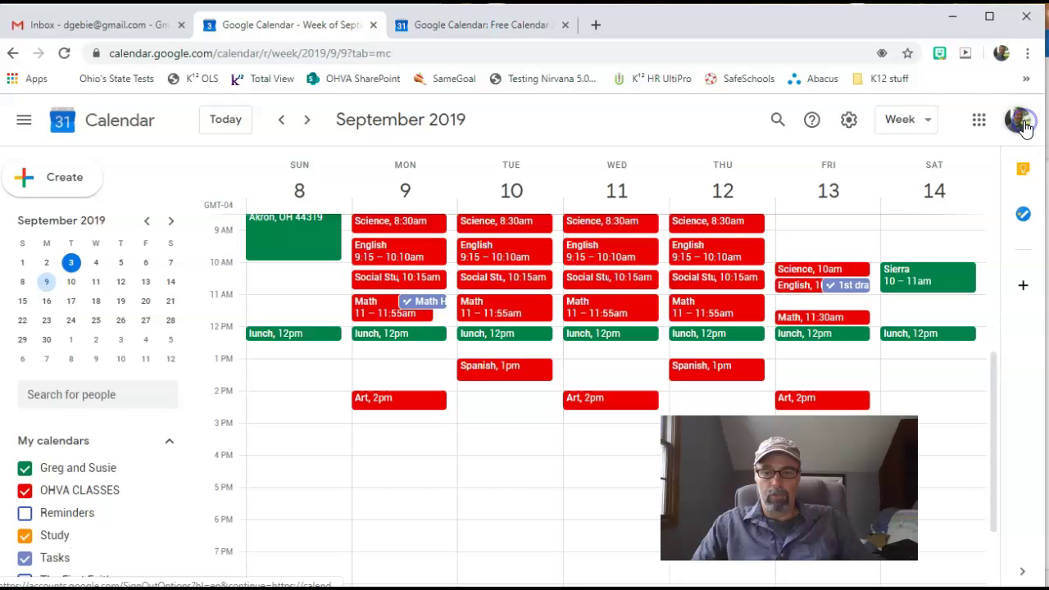
left_click(47, 263)
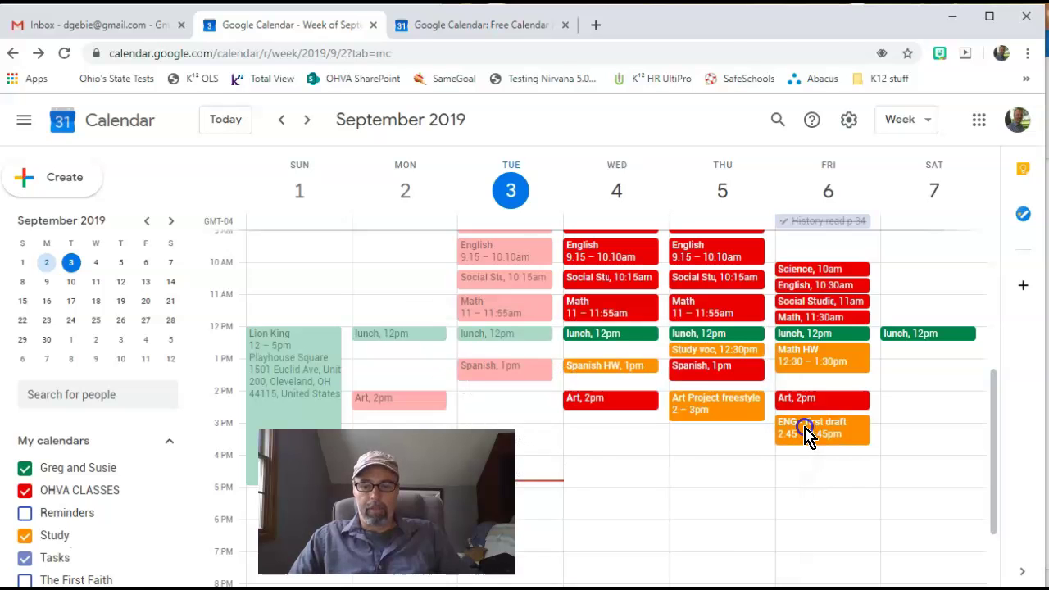
double_click(807, 434)
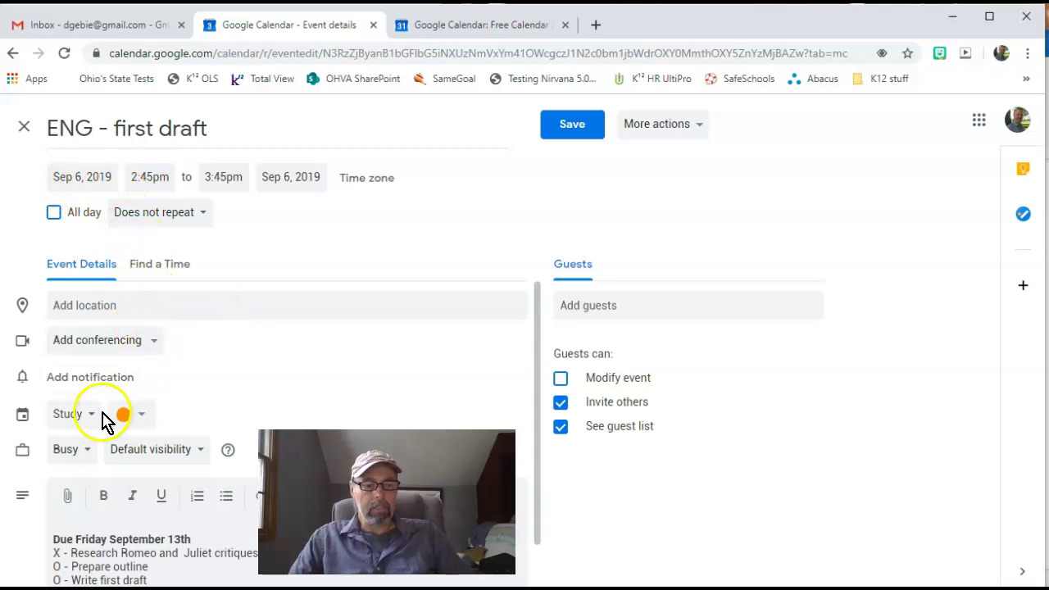
scroll(271, 345, "down", 1)
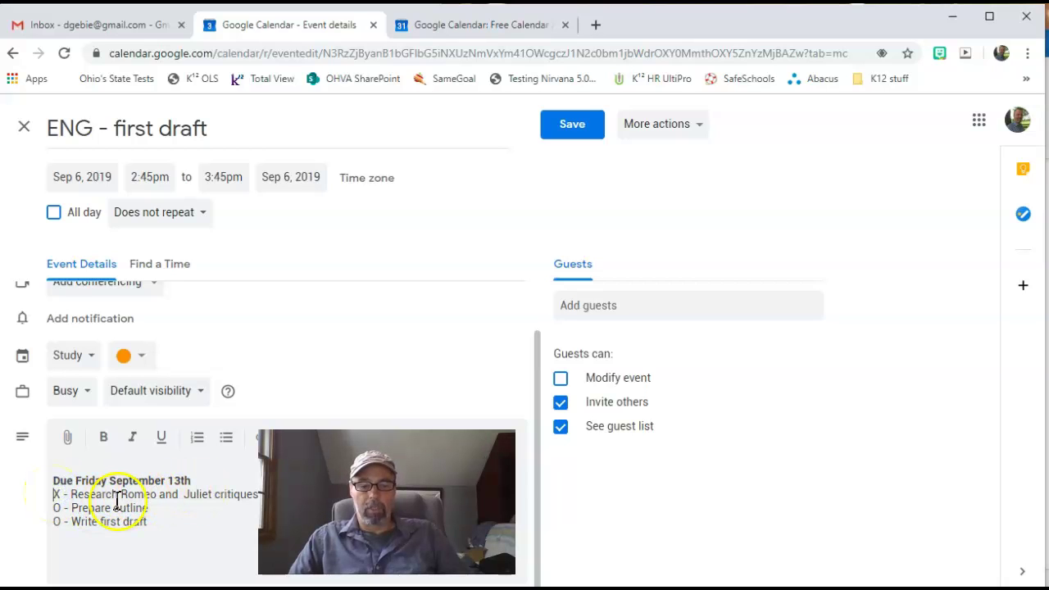
double_click(58, 495)
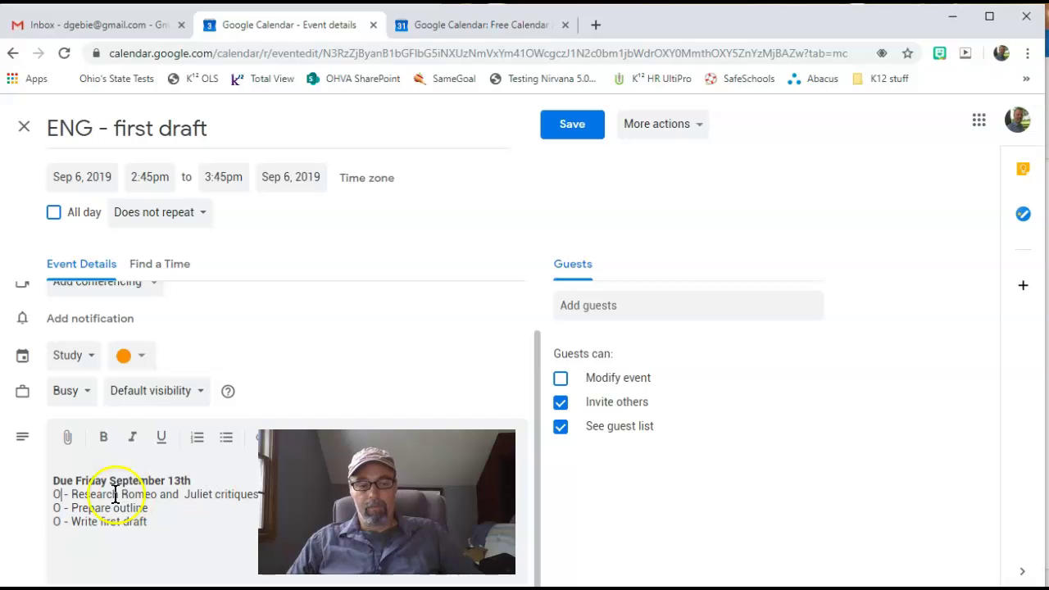
double_click(60, 497)
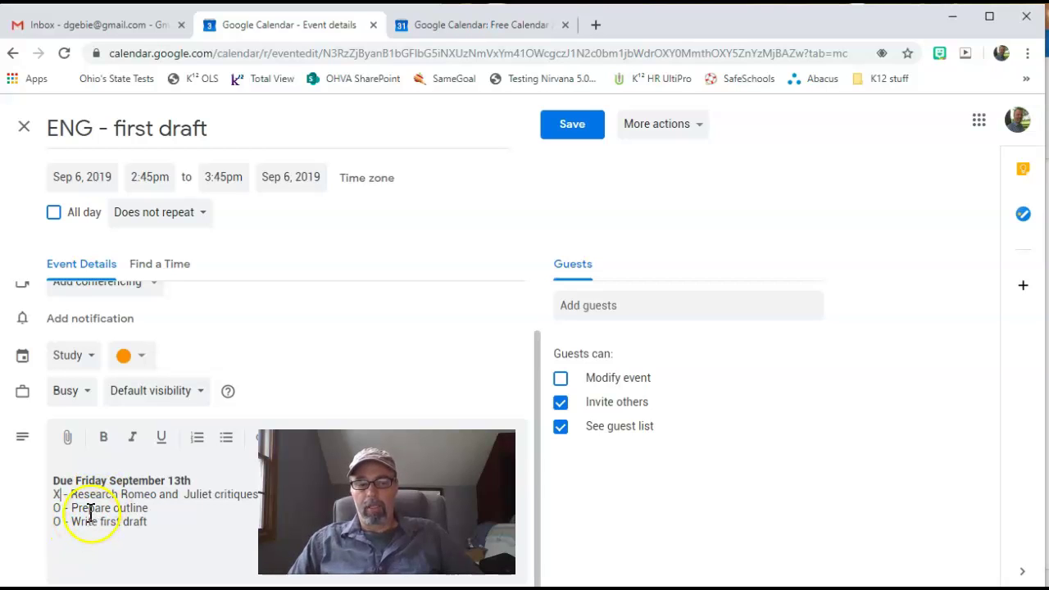
Change the ENG - first draft event's date to Sep 9, 2019 and save it.
left_click(81, 176)
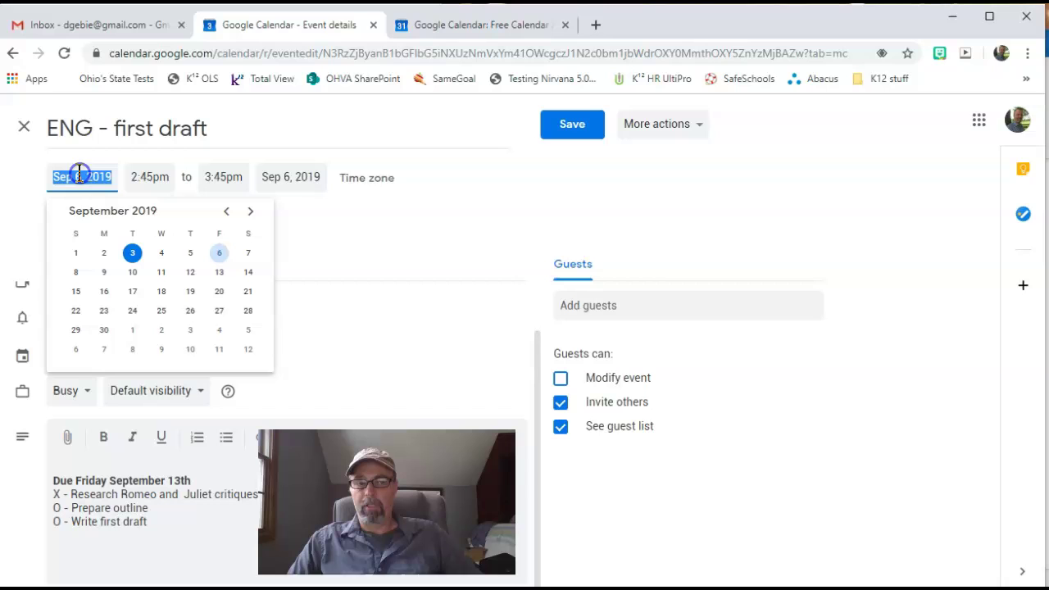
left_click(104, 272)
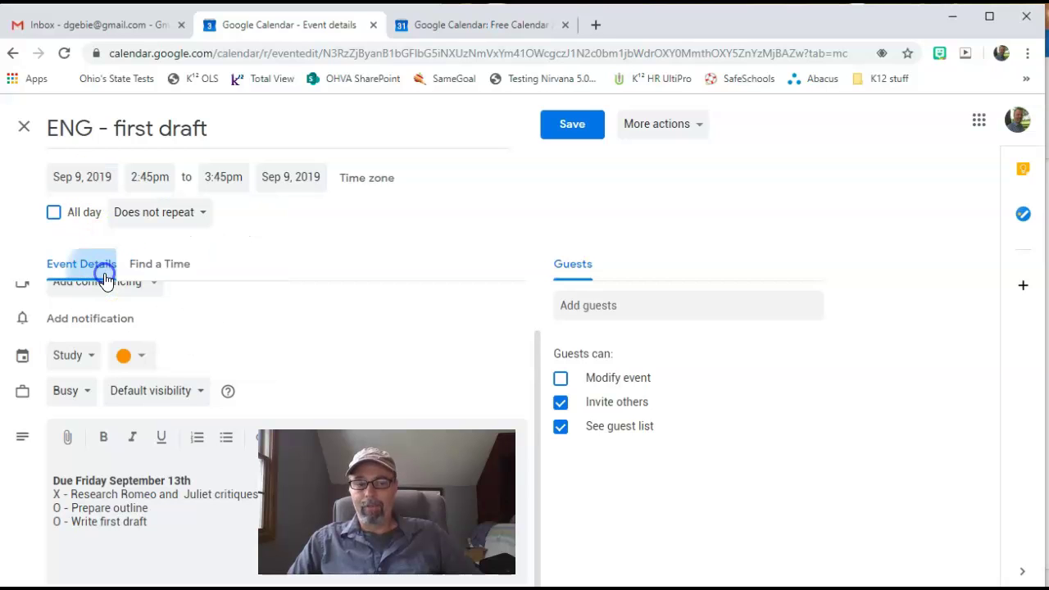
left_click(567, 128)
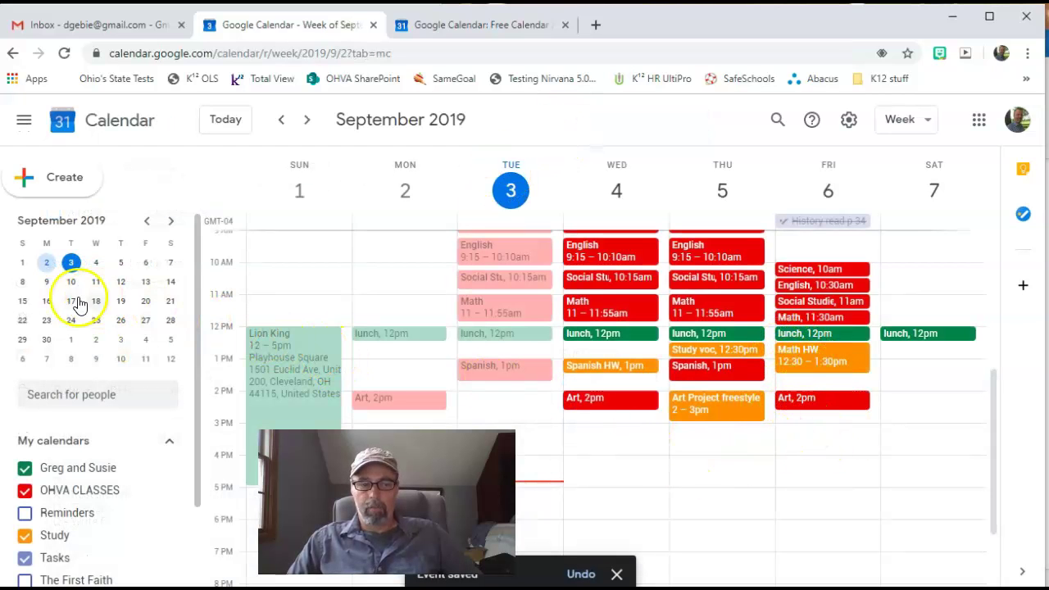
Move the ENG - first draft event on Monday, September 9 to 12:30–1:30pm the same day.
left_click(46, 282)
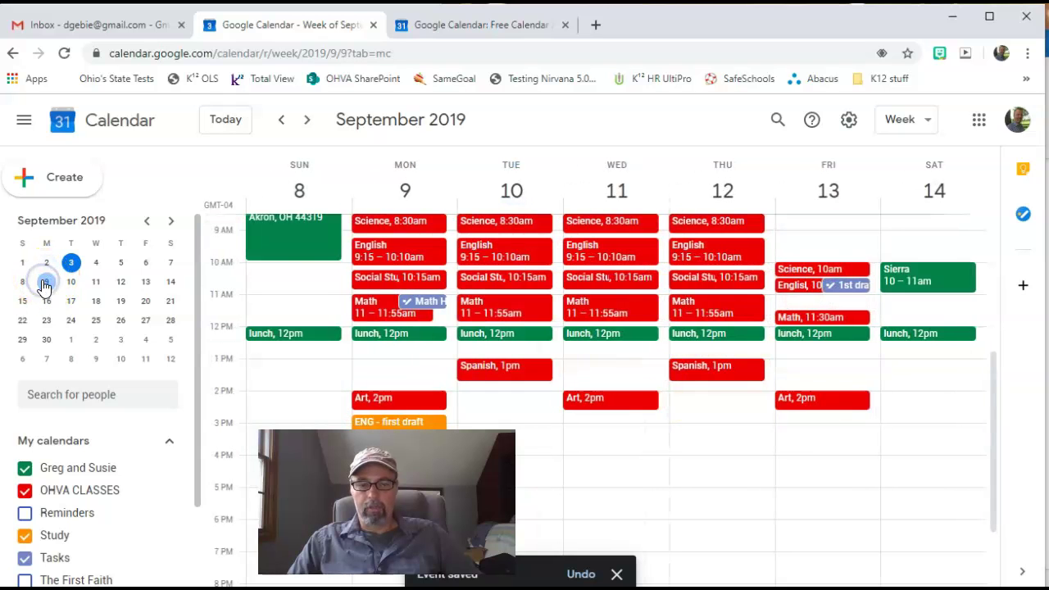
scroll(442, 320, "down", 3)
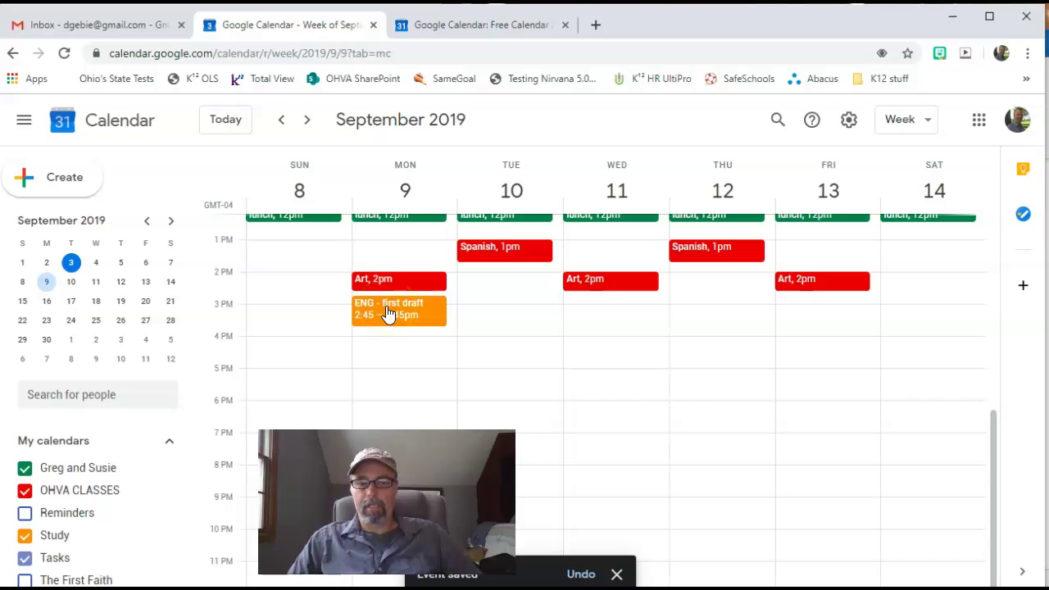
left_click_drag(388, 316, 391, 323)
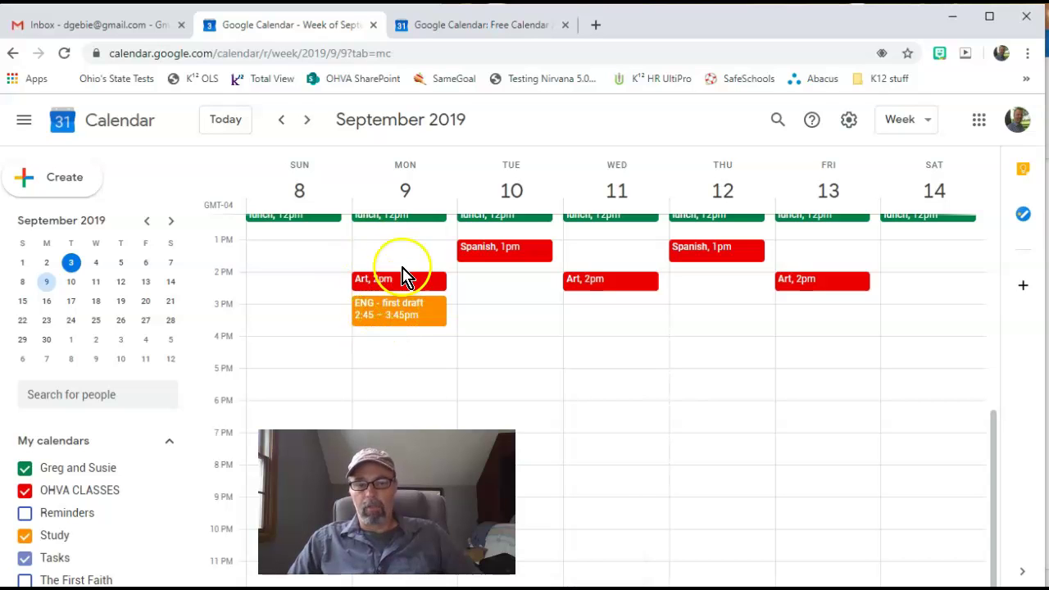
left_click(388, 316)
left_click_drag(389, 316, 389, 238)
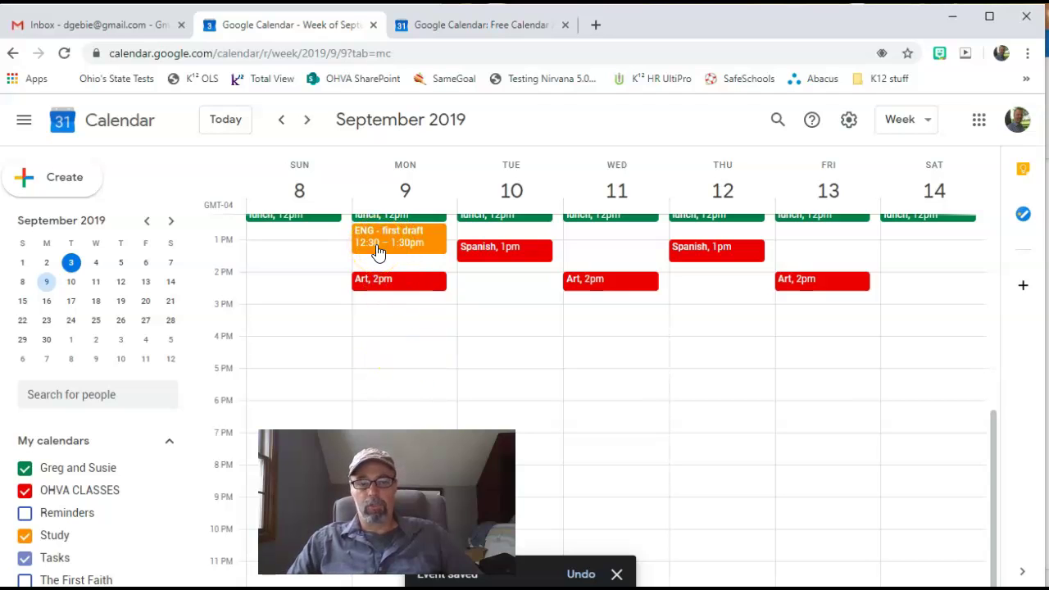
Review the checklist in the ENG - first draft event's description and return to the week of September 9.
double_click(377, 250)
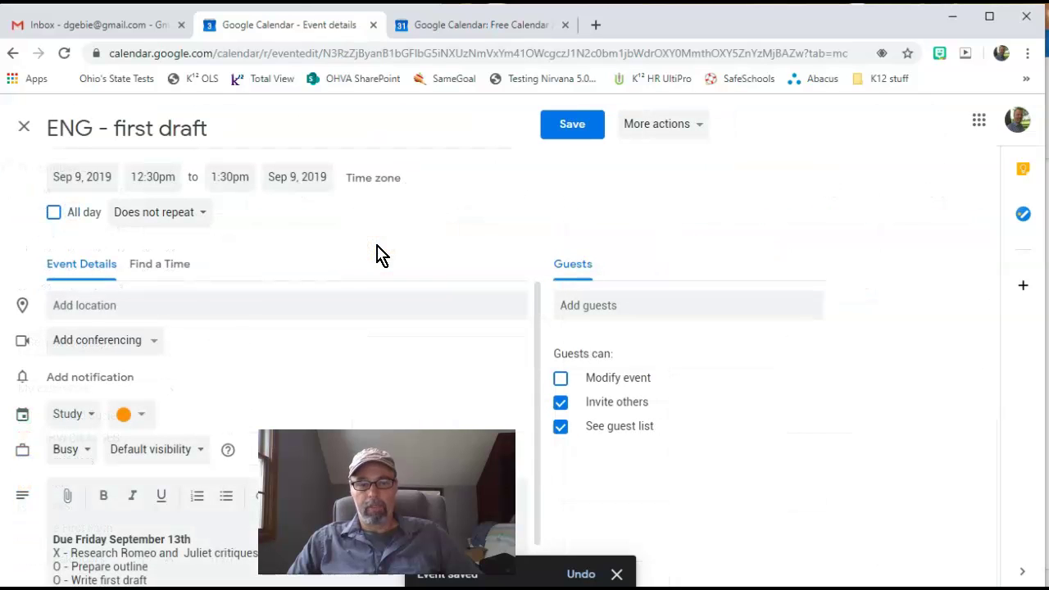
scroll(185, 353, "down", 1)
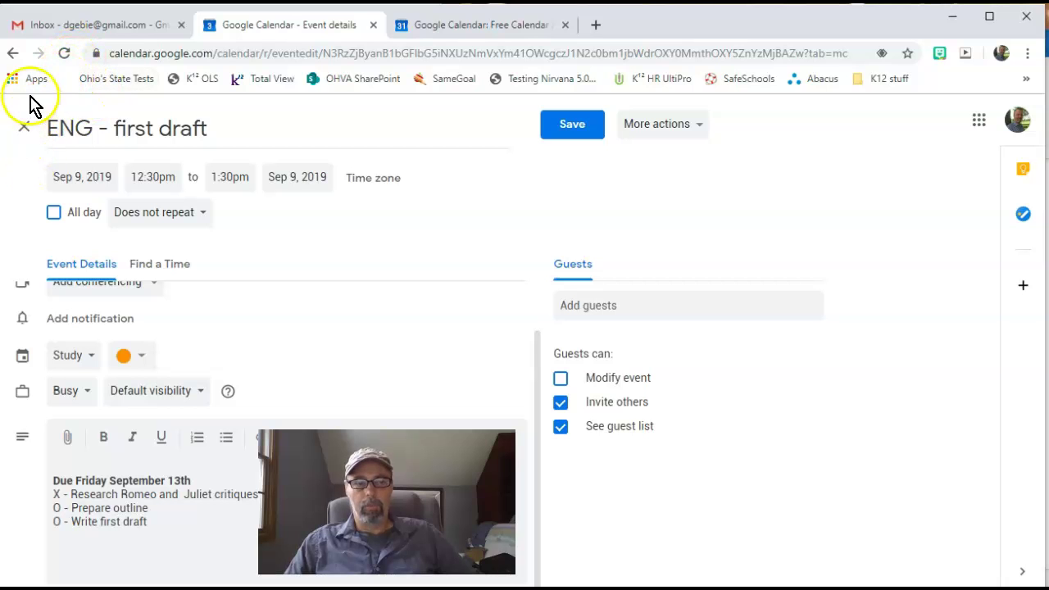
left_click(12, 54)
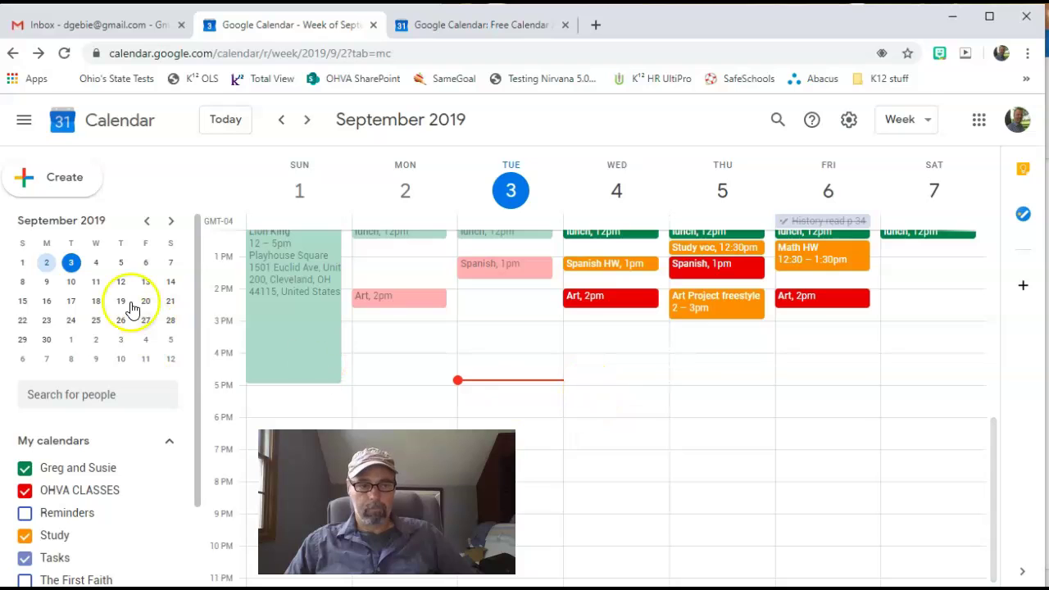
left_click(46, 282)
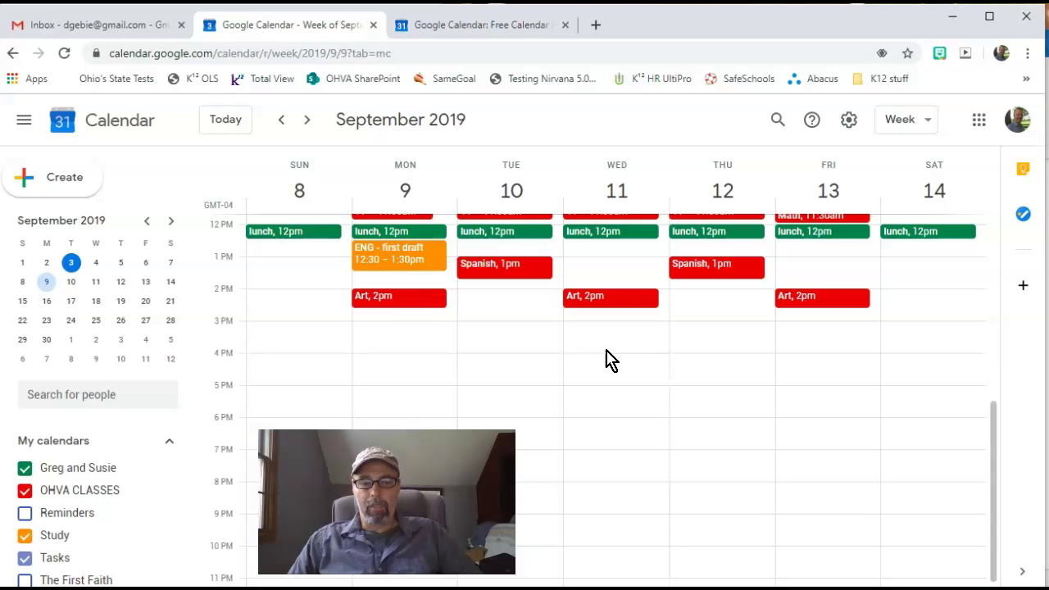
scroll(611, 360, "up", 4)
left_click(402, 395)
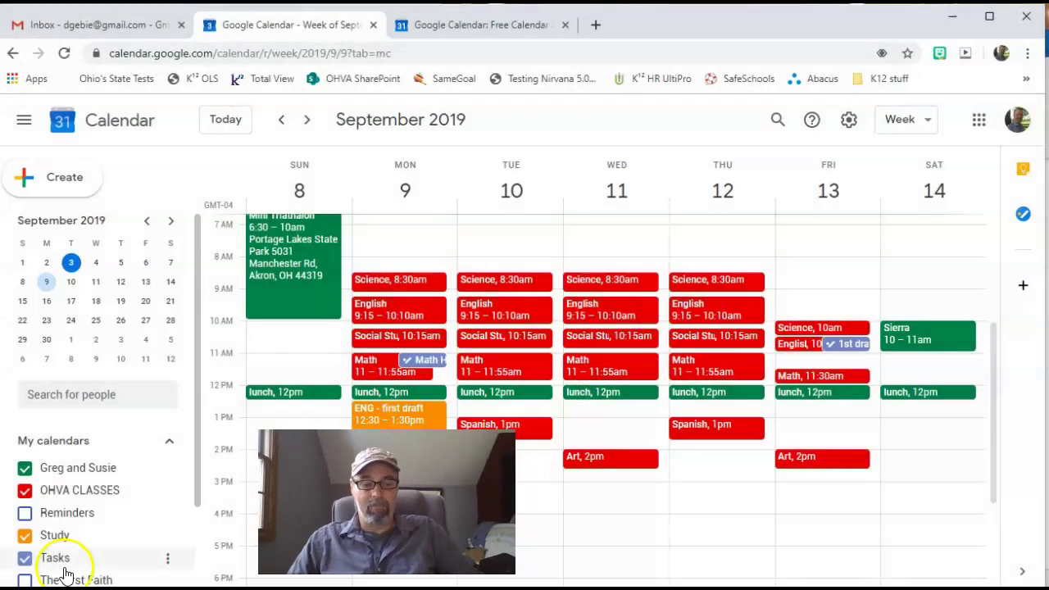
Look through the Google Calendar about page for the mobile app downloads and features, and return to the calendar week.
left_click(476, 26)
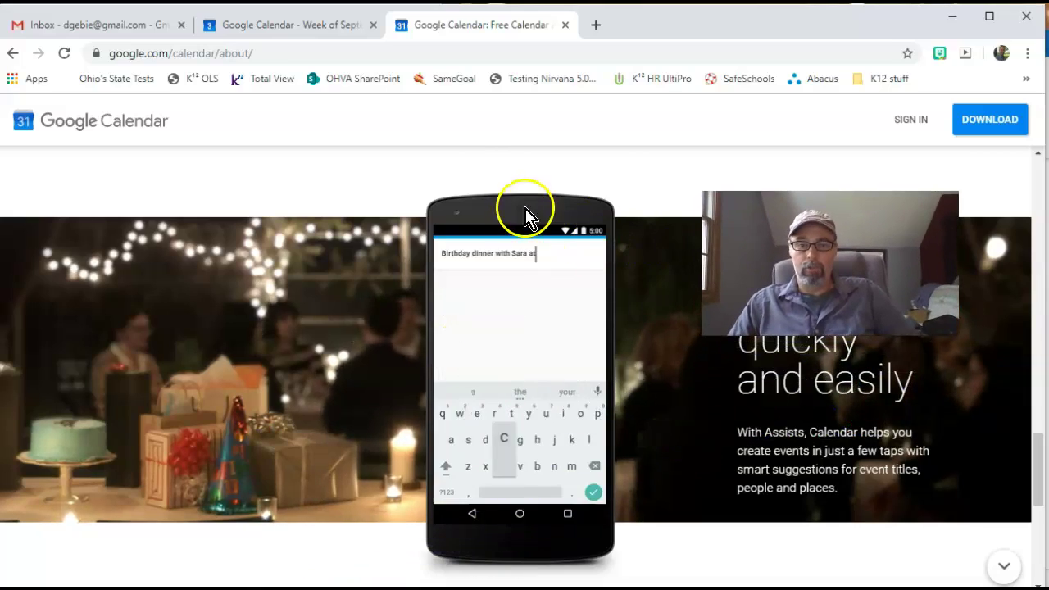
scroll(525, 215, "up", 10)
scroll(481, 162, "up", 8)
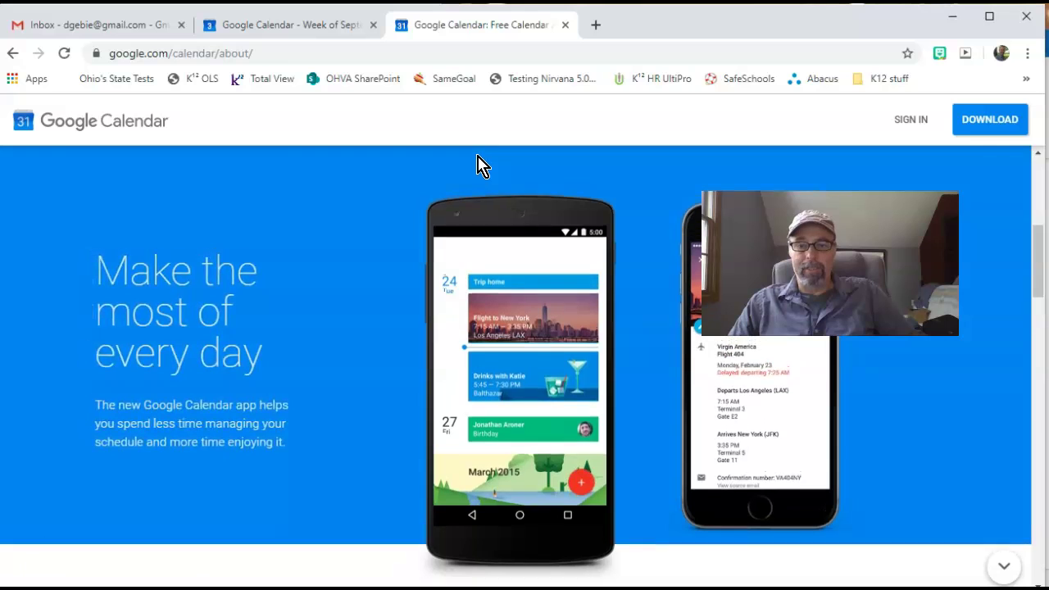
scroll(479, 164, "up", 5)
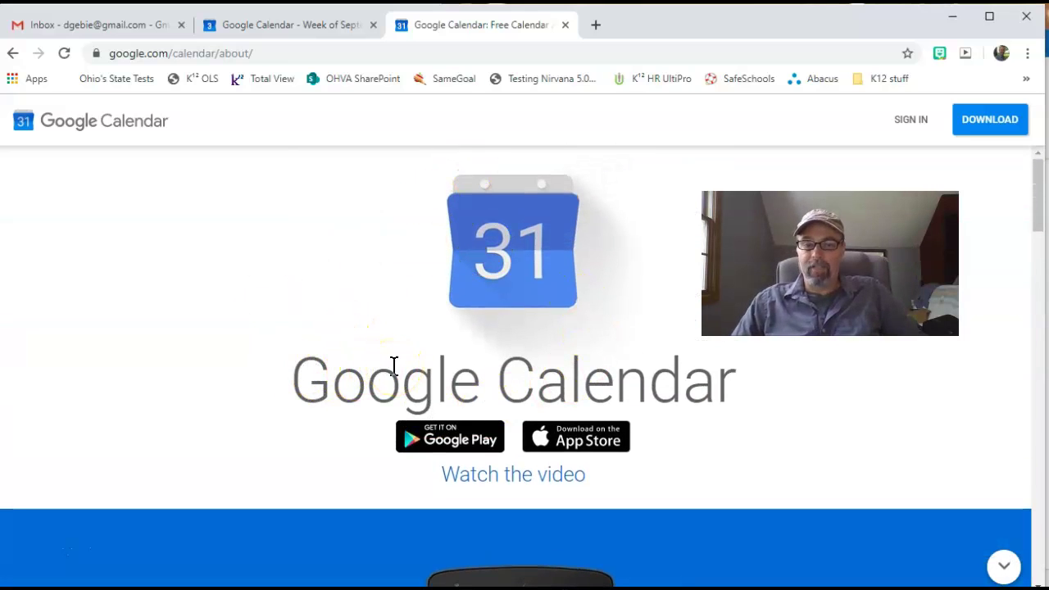
scroll(392, 365, "down", 5)
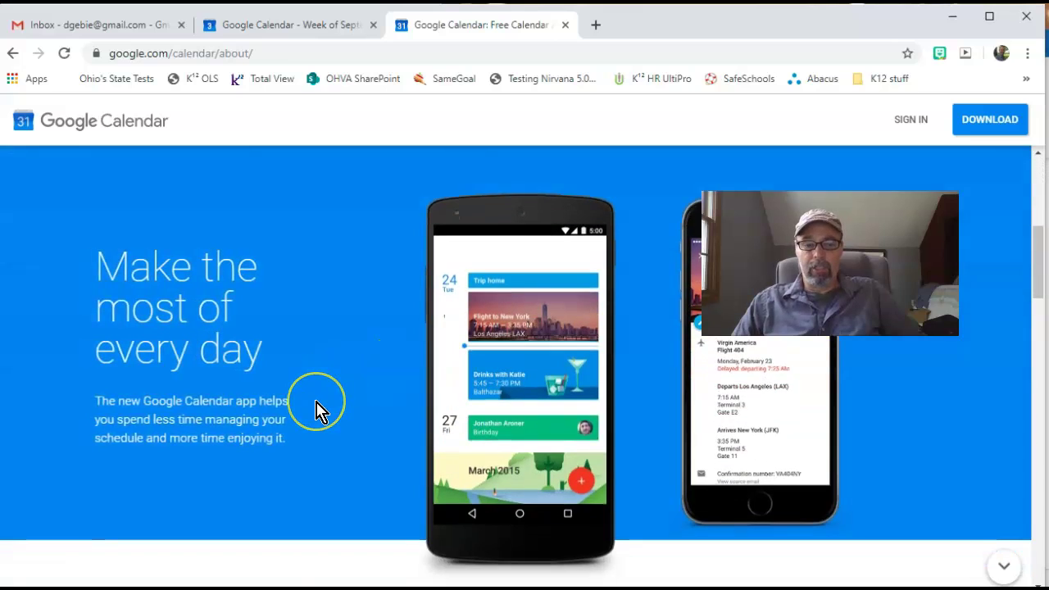
scroll(318, 413, "down", 5)
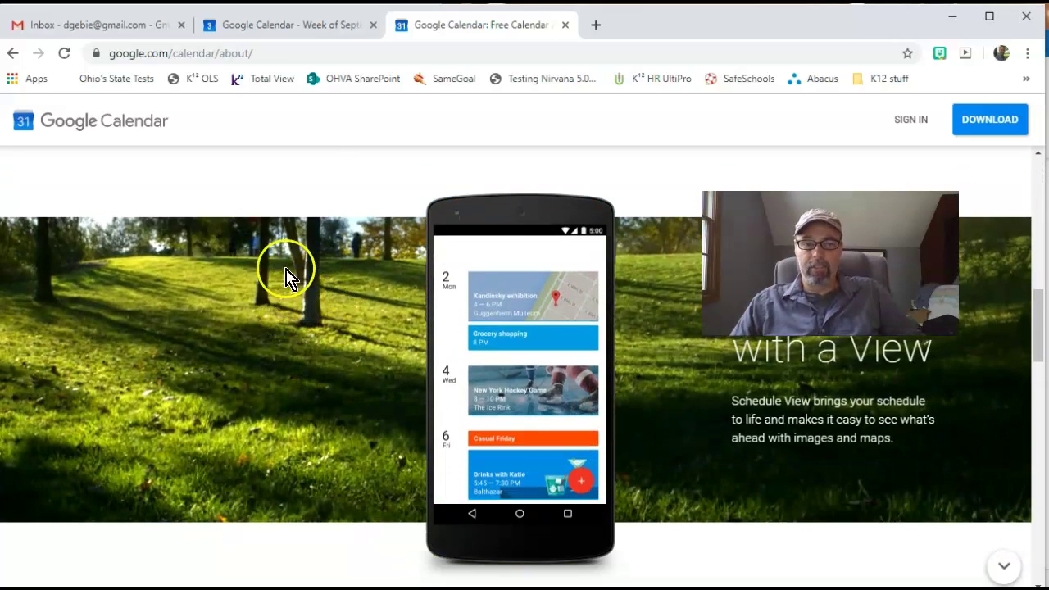
left_click(283, 26)
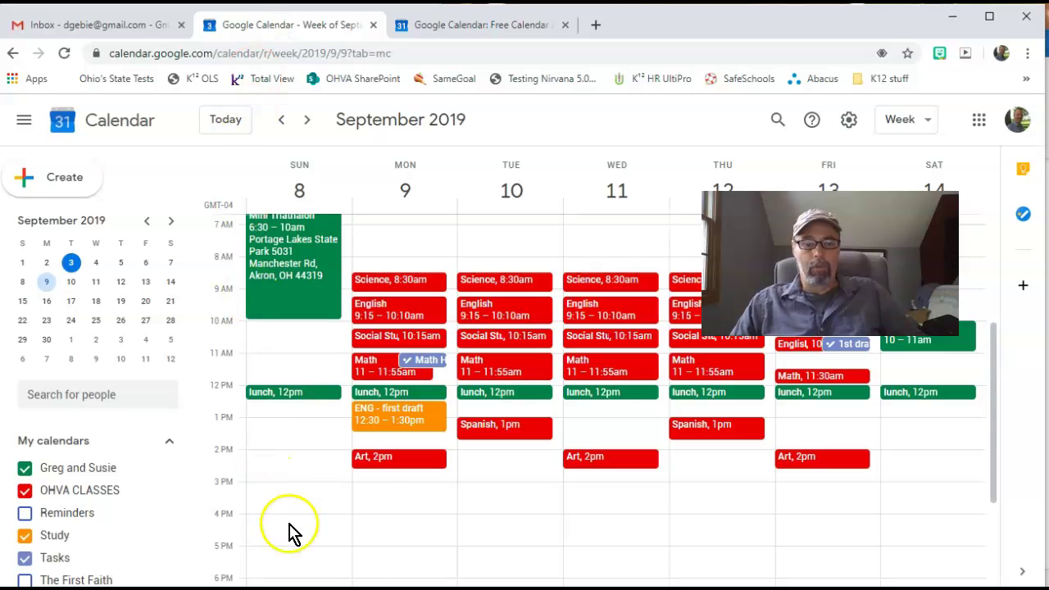
Add a 10-minute notification to the recurring English class, opened from its Monday, September 9 occurrence.
left_click(385, 314)
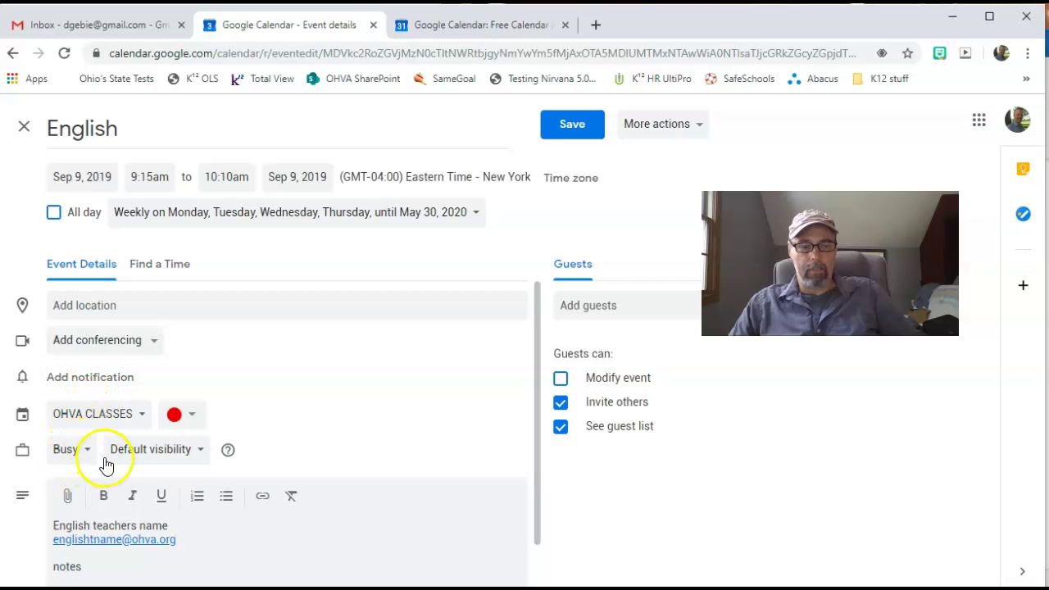
left_click(81, 382)
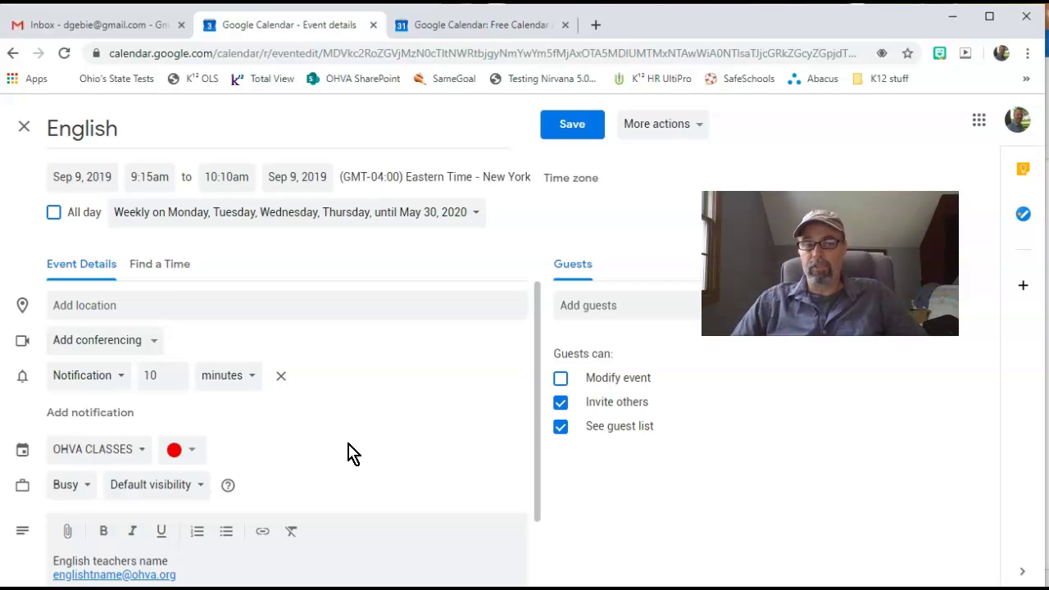
left_click(564, 141)
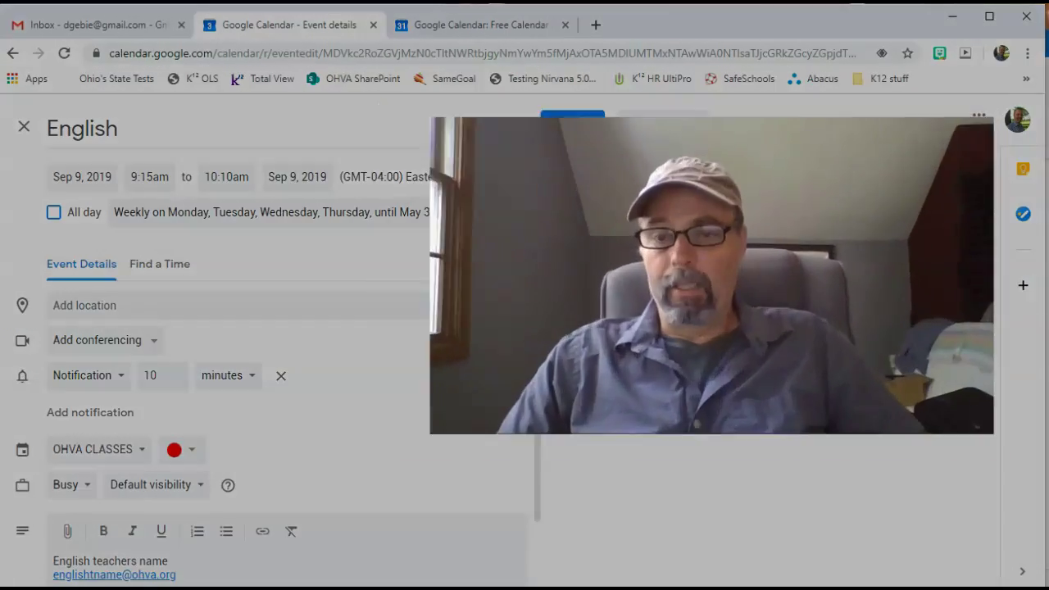